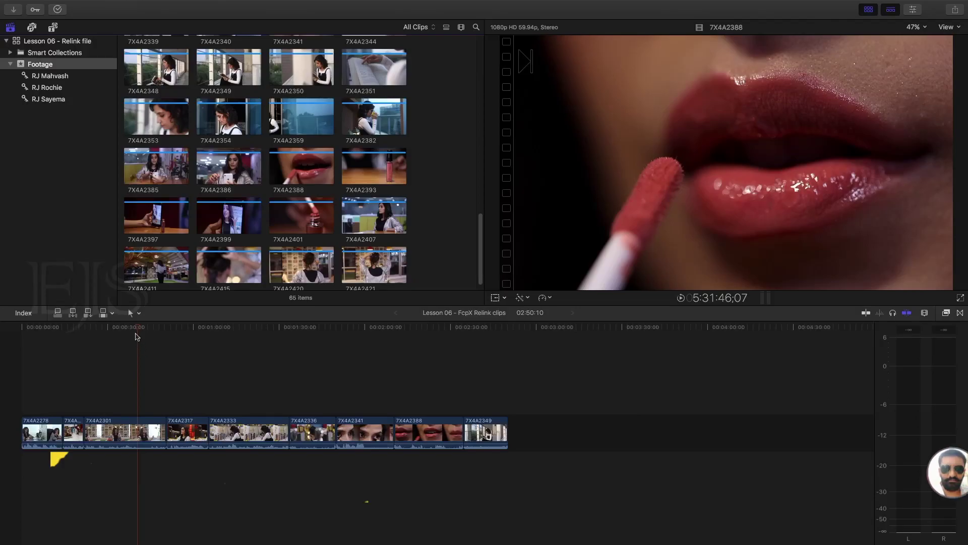
Place the playhead near the start of the FcpX Relink clips project and select clip 7X4A2317
left_click(134, 329)
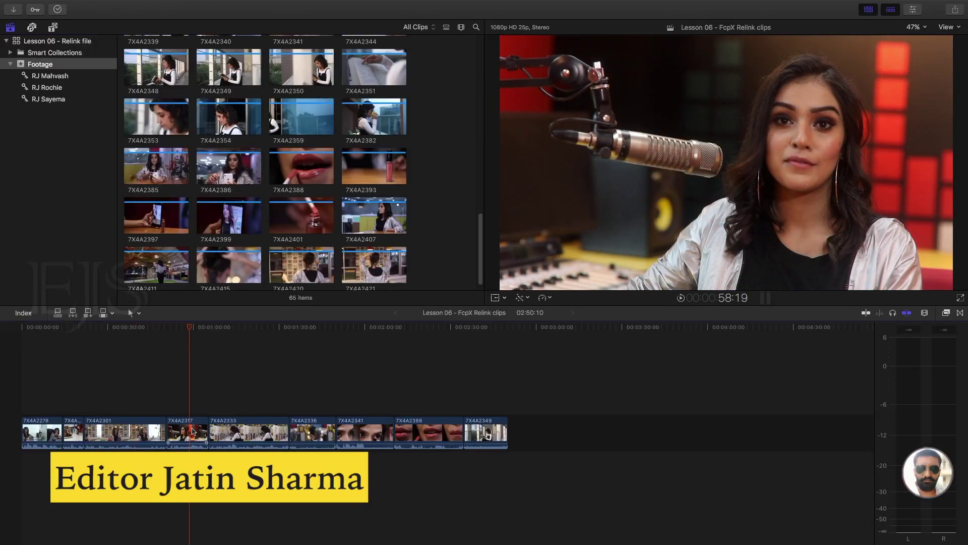
left_click(193, 431)
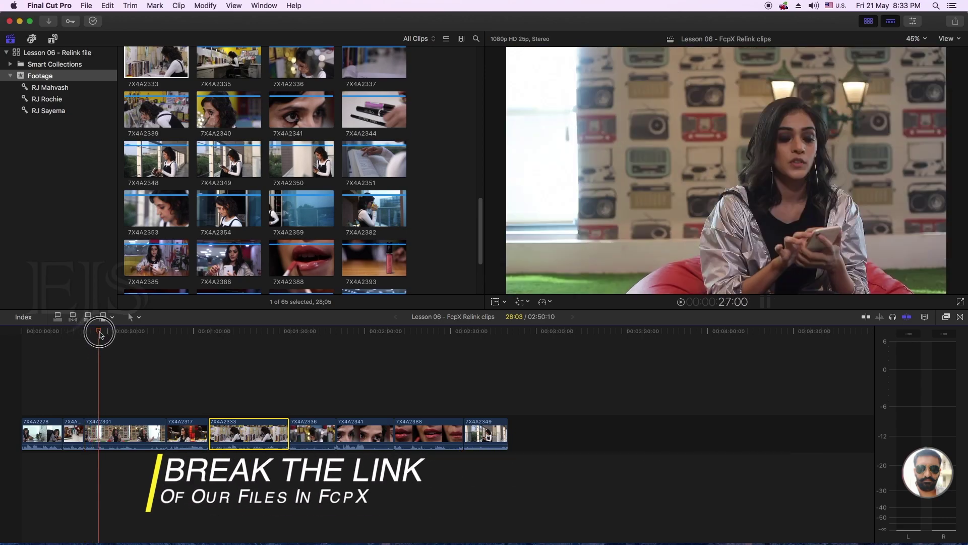
Skim to clip 7X4A2333, reveal it in the browser, then show its media file in Finder
left_click_drag(82, 332, 277, 344)
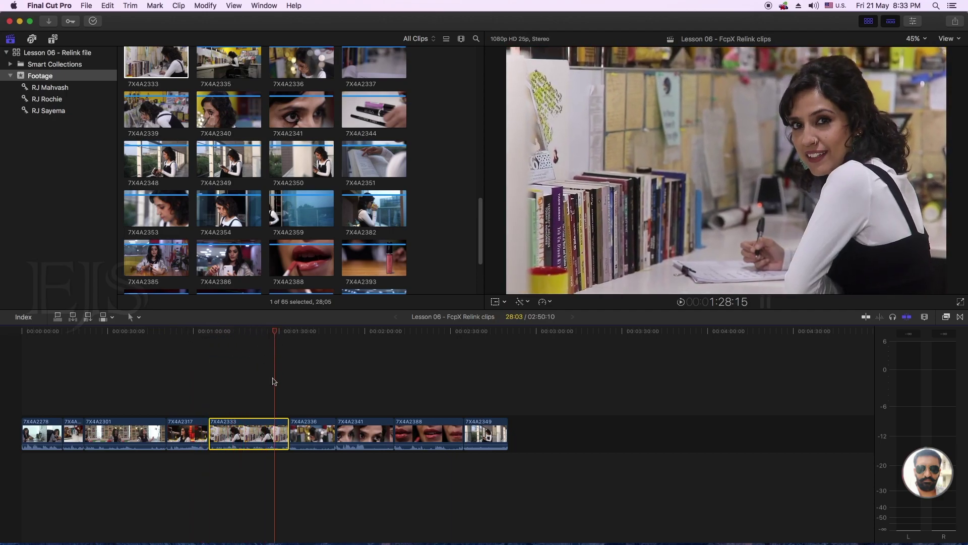
right_click(277, 422)
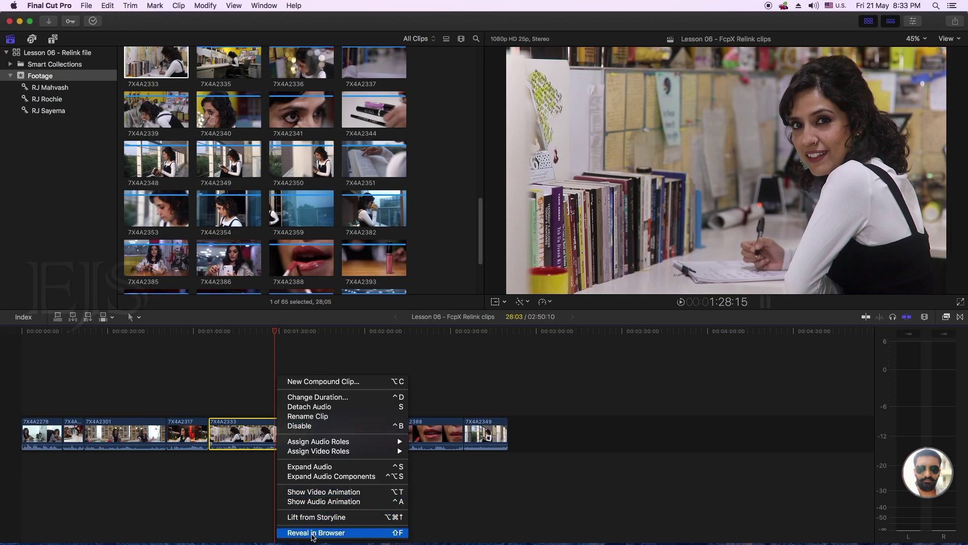
left_click(313, 533)
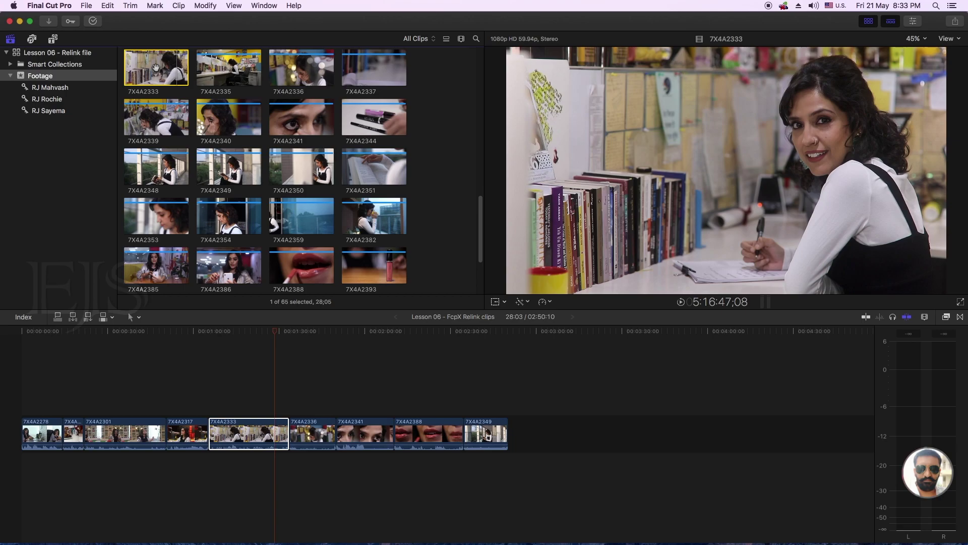
right_click(156, 67)
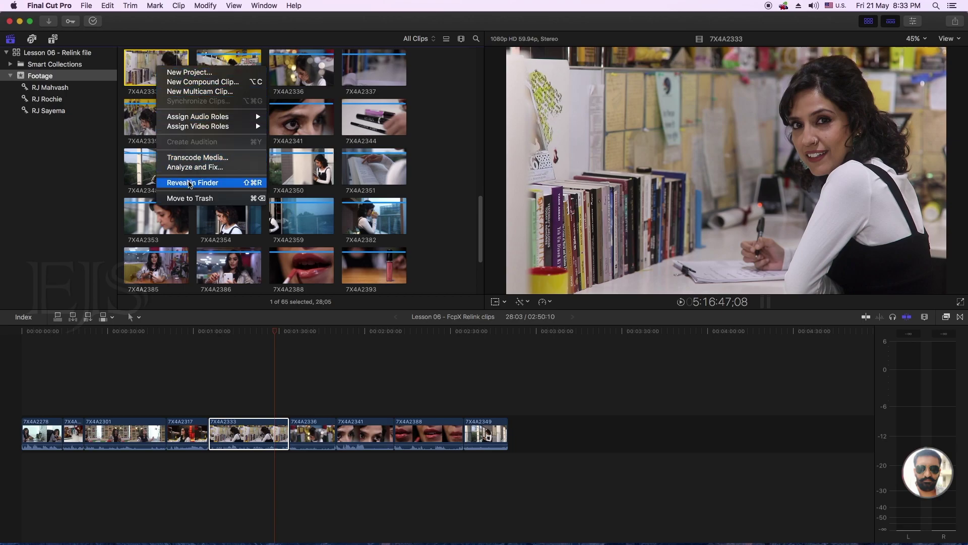
left_click(190, 182)
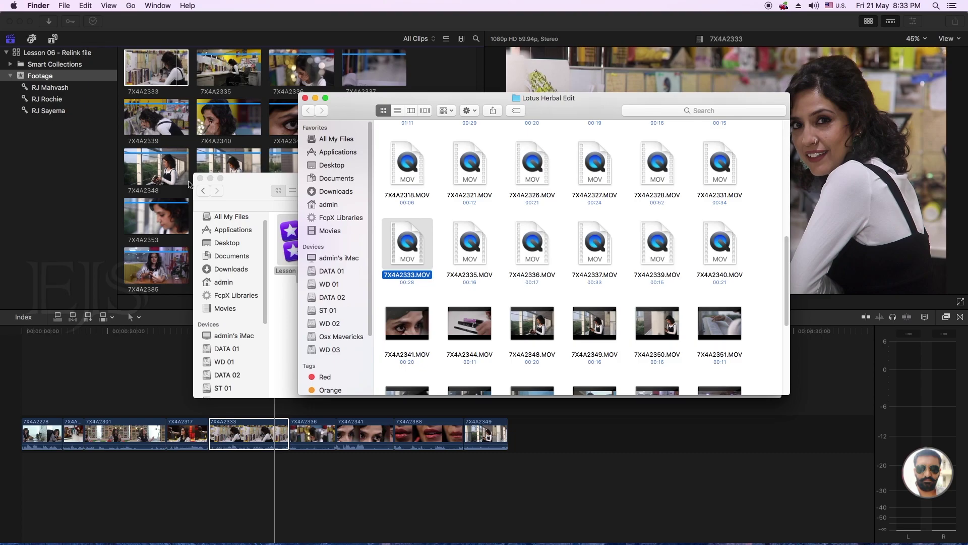
Preview 7X4A2333.MOV, rename it to 7X4A2333-New.MOV, and switch back to Final Cut Pro
double_click(408, 244)
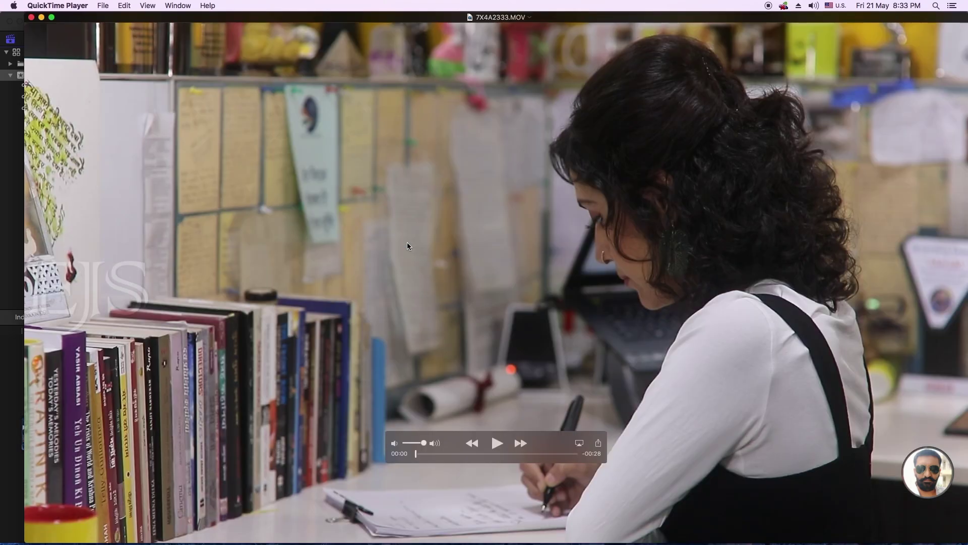
key("super+q")
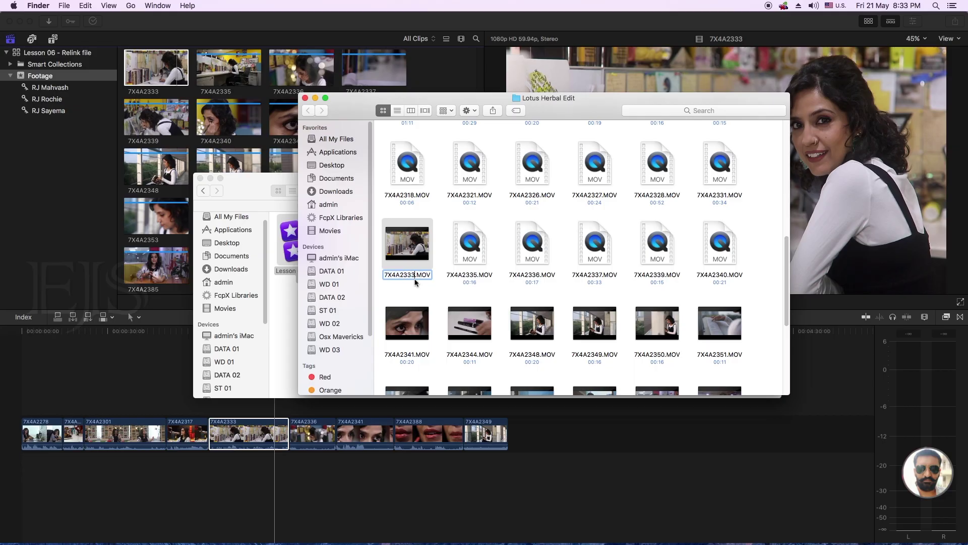
key("Return")
key("Right")
type("-New")
key("Return")
left_click(432, 81)
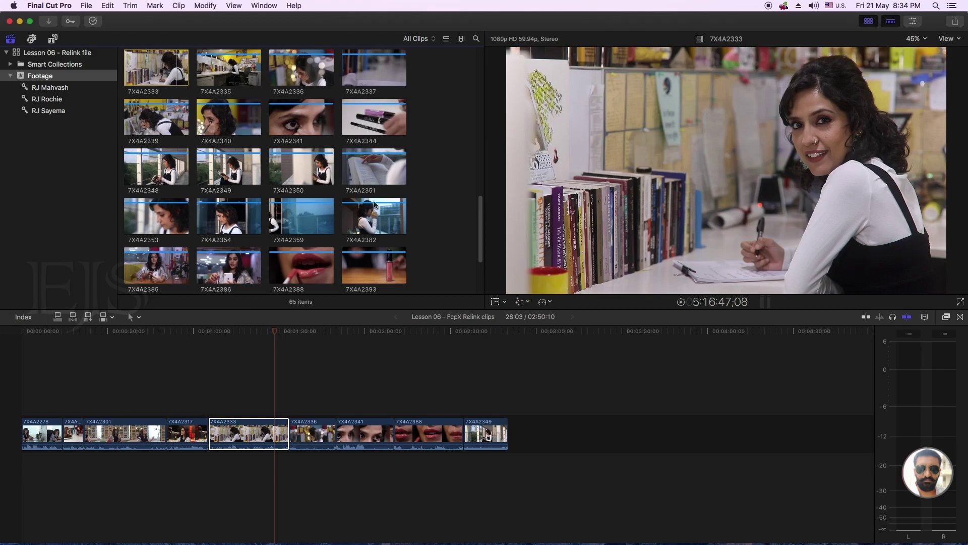
Move the playhead onto clip 7X4A2333 and select it to confirm it still plays
left_click(248, 356)
left_click(247, 330)
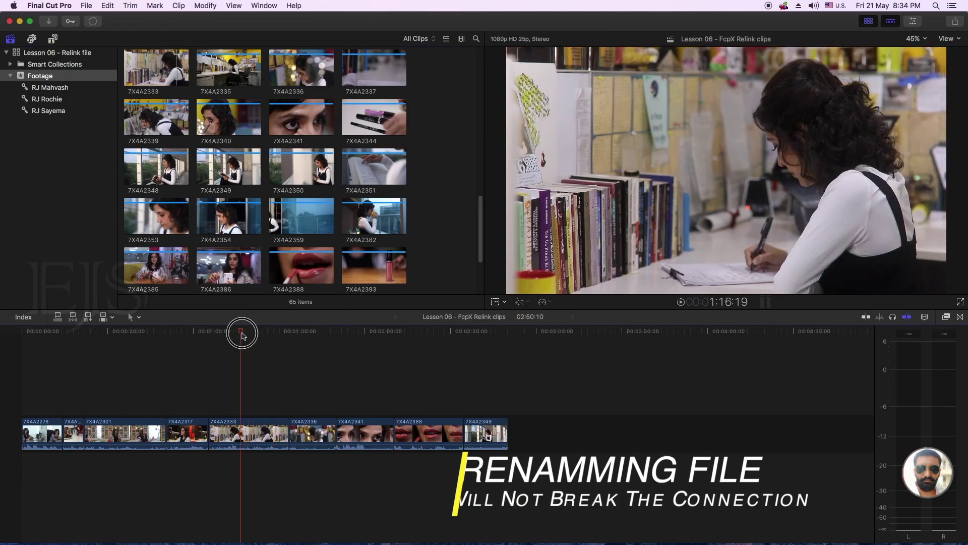
left_click(249, 434)
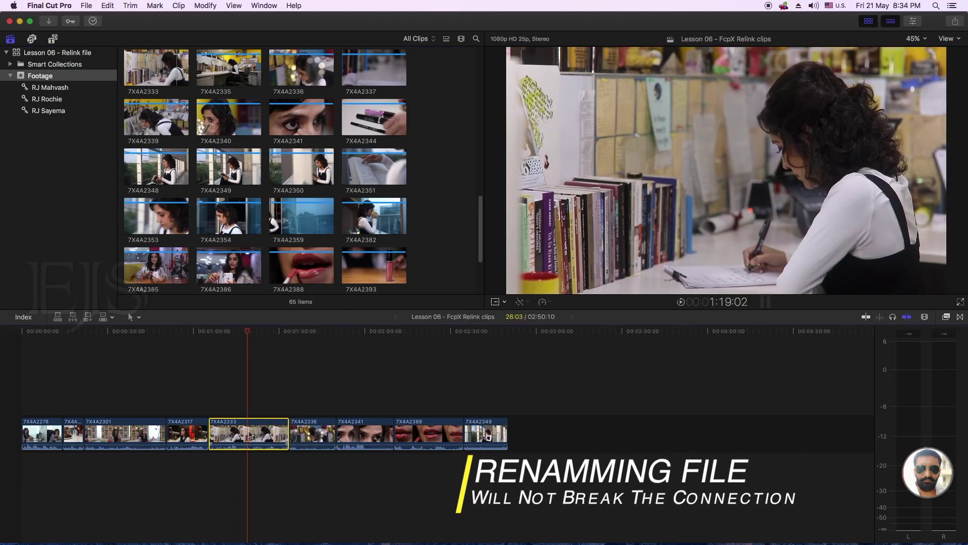
left_click(149, 70)
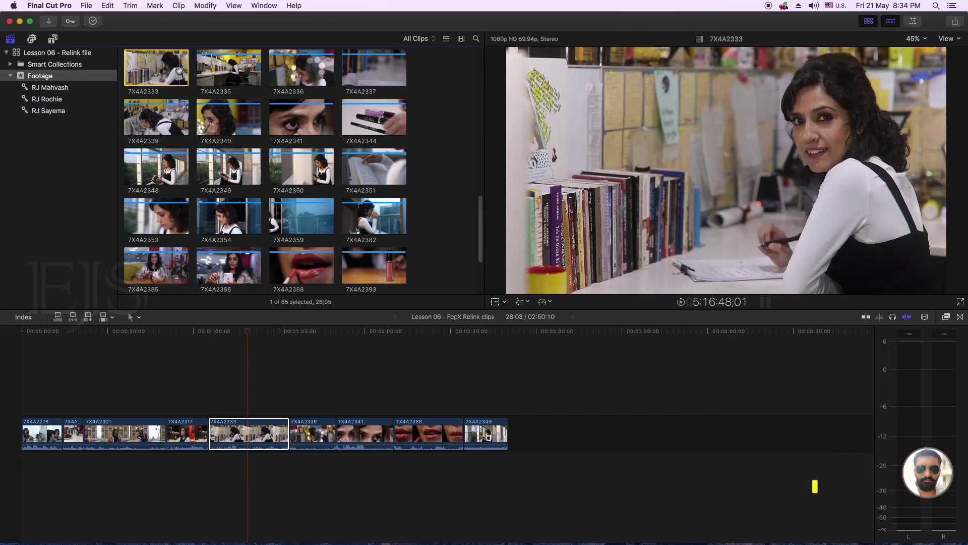
Reveal clip 7X4A2333 in the browser, then its renamed media file in Finder
right_click(248, 433)
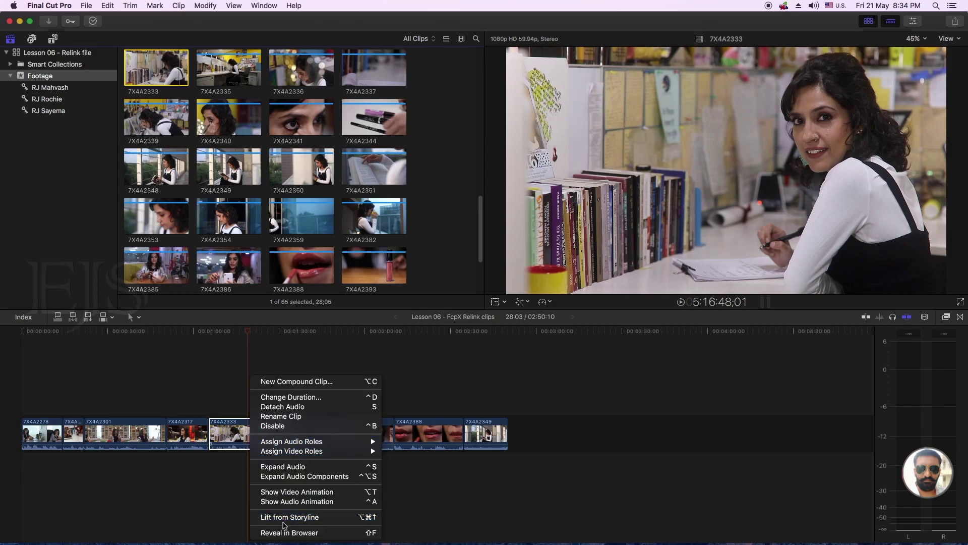
left_click(286, 532)
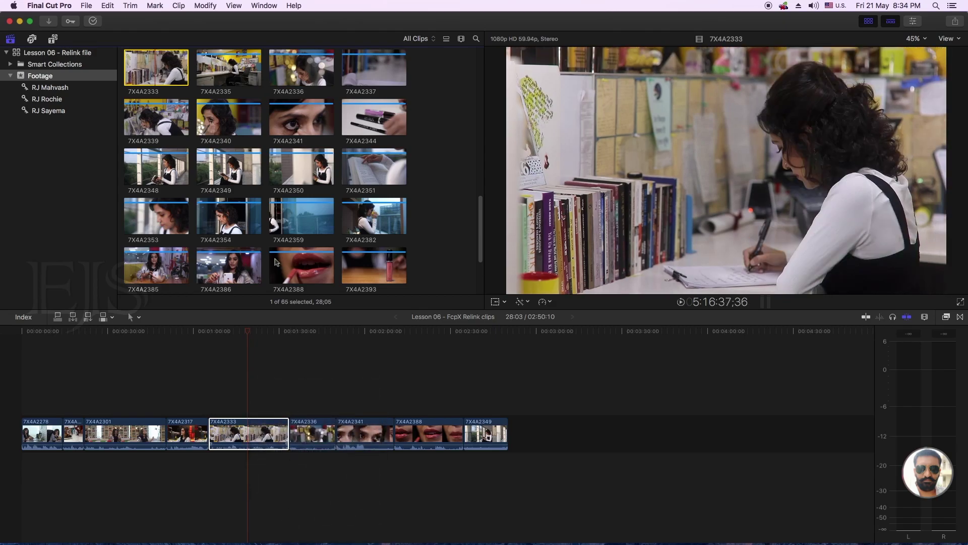
right_click(165, 71)
left_click(179, 186)
Gather a large block of clip files into a new folder named move
mouse_move(388, 206)
left_mouse_down()
mouse_move(741, 353)
mouse_move(733, 404)
left_mouse_up()
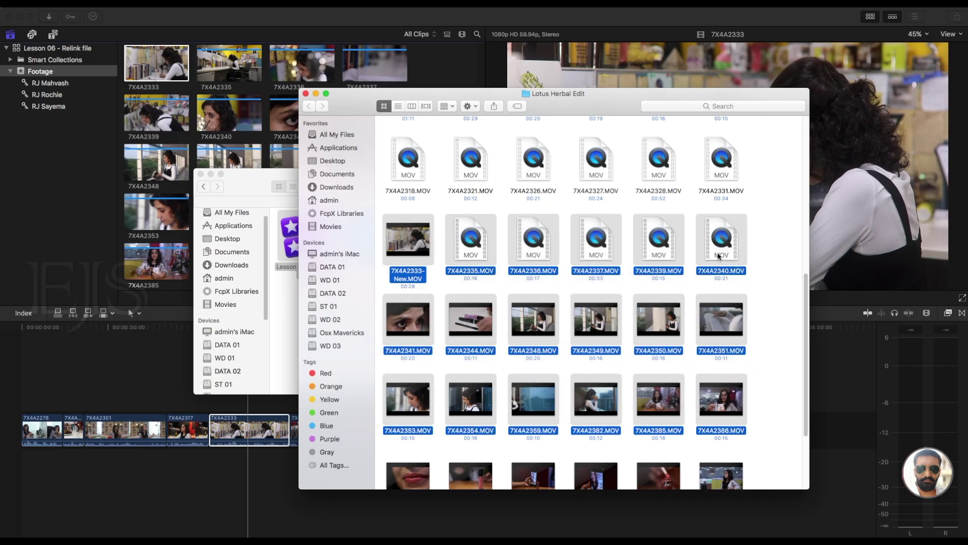
right_click(716, 252)
left_click(726, 256)
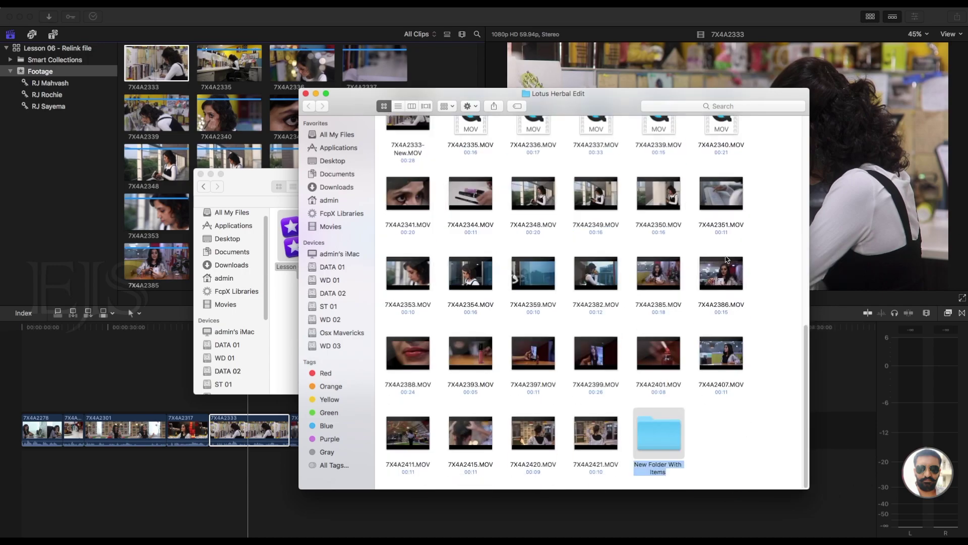
type("move")
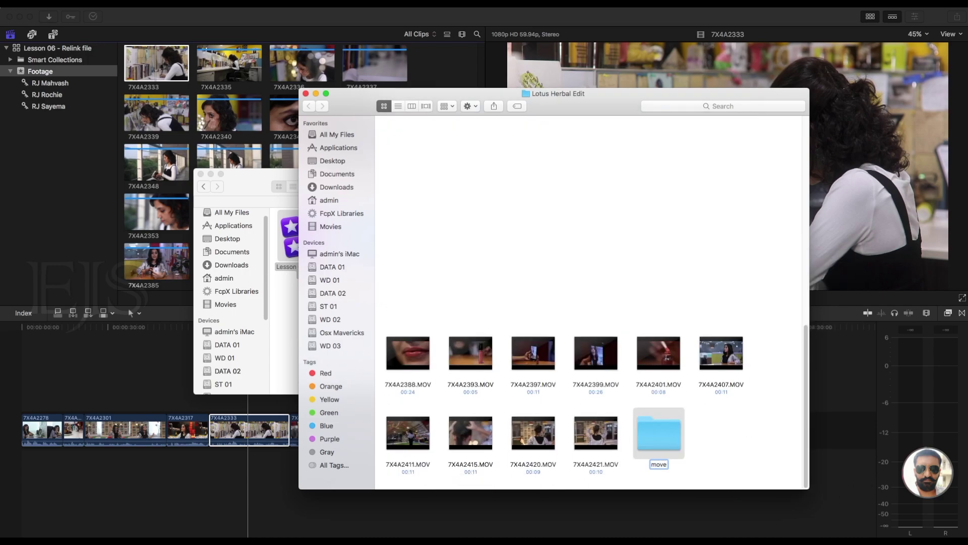
key("Return")
key("super+Down")
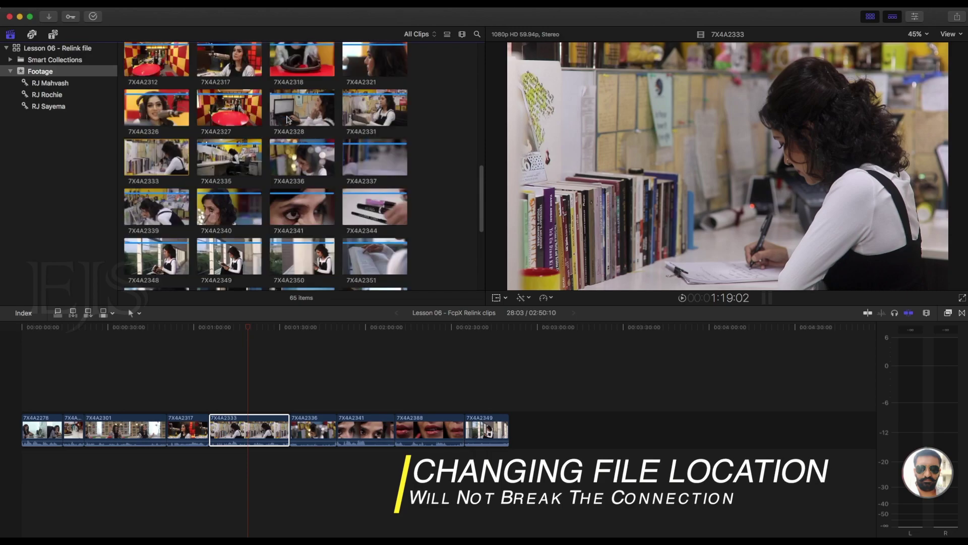
Move the move folder to the Trash and return to Final Cut Pro
scroll(285, 121, "up", 3)
scroll(283, 122, "up", 3)
scroll(281, 123, "up", 3)
scroll(279, 126, "up", 2)
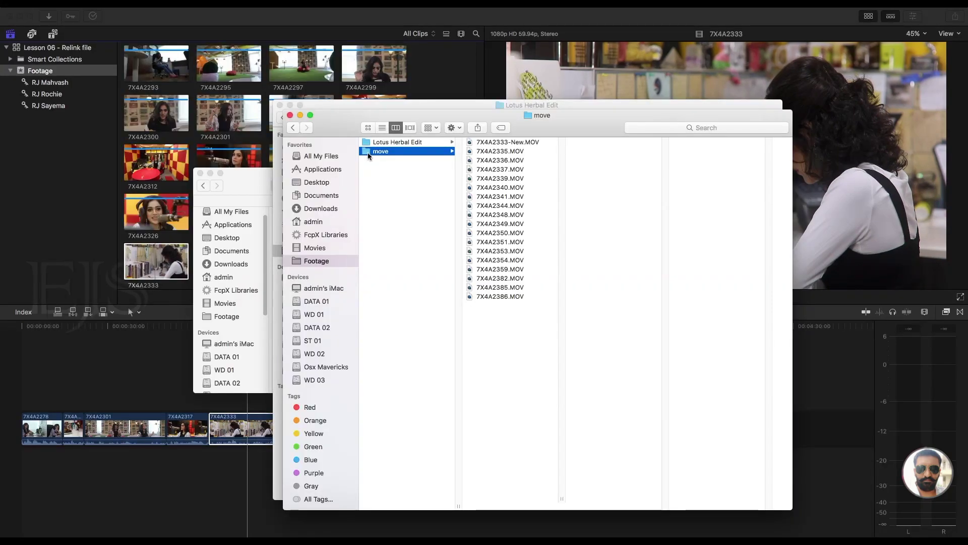
right_click(367, 152)
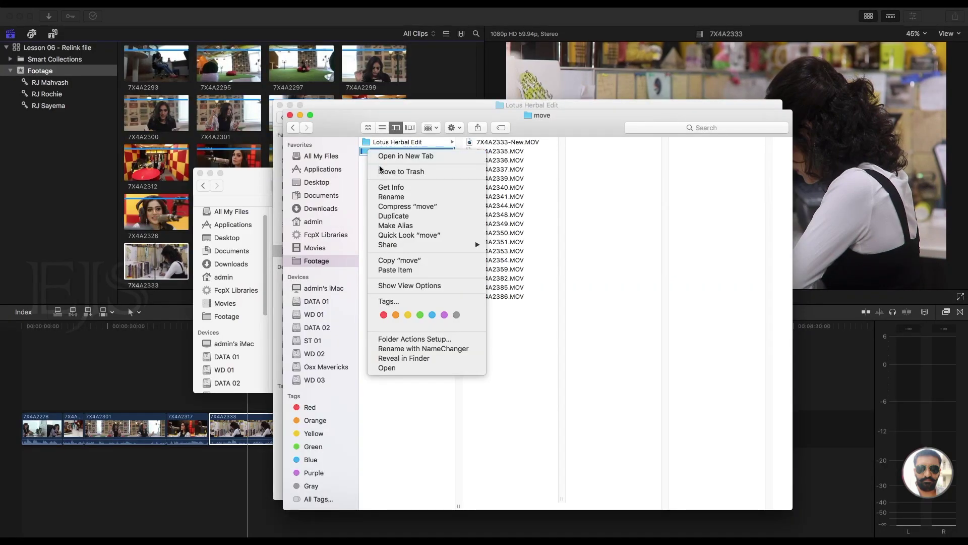
left_click(381, 172)
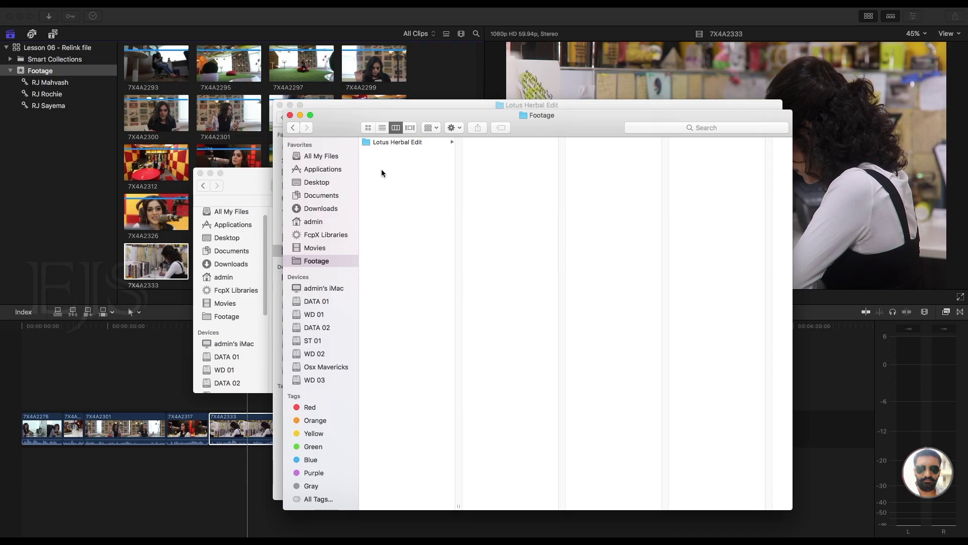
left_click(452, 77)
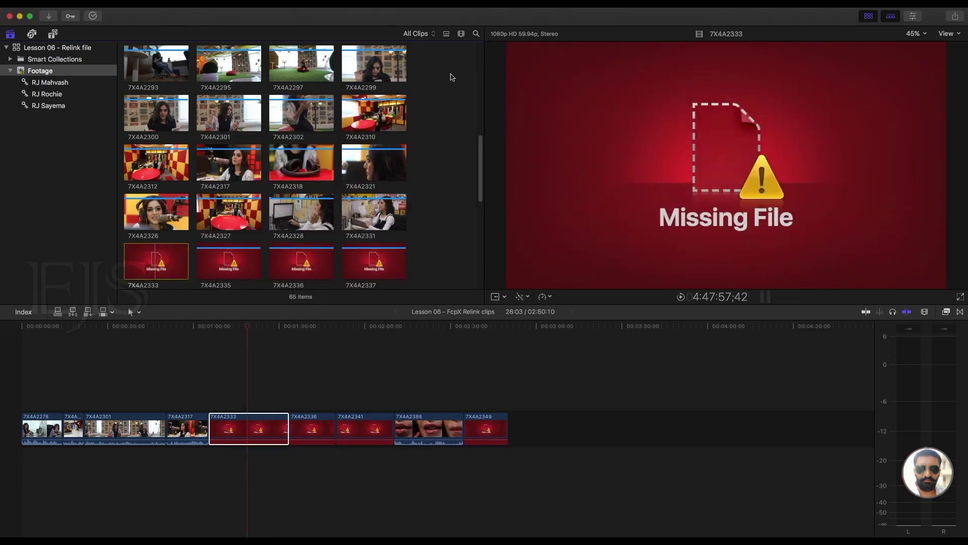
Reveal missing clip 7X4A2333 in the browser, then show its 7X4A2333-New.mov alias in Finder
scroll(381, 94, "down", 10)
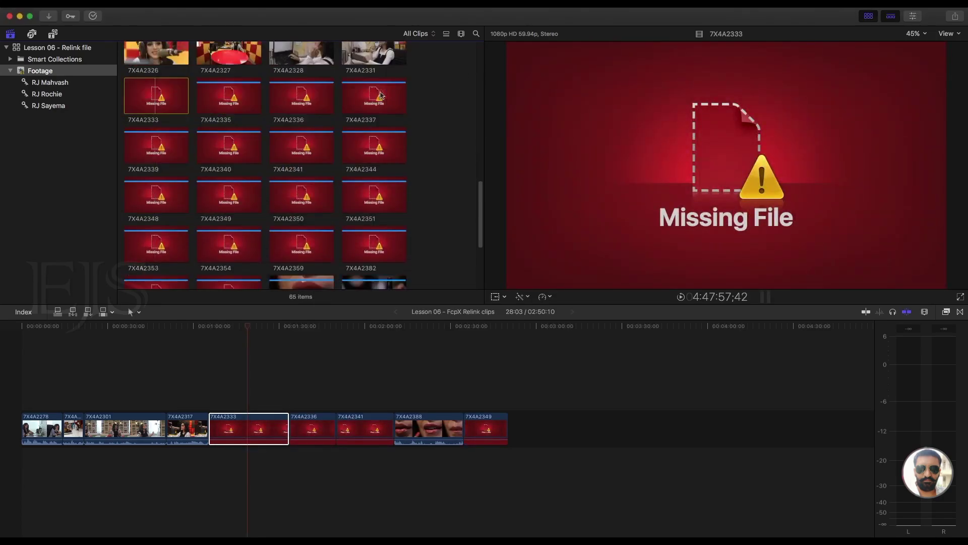
scroll(380, 94, "up", 5)
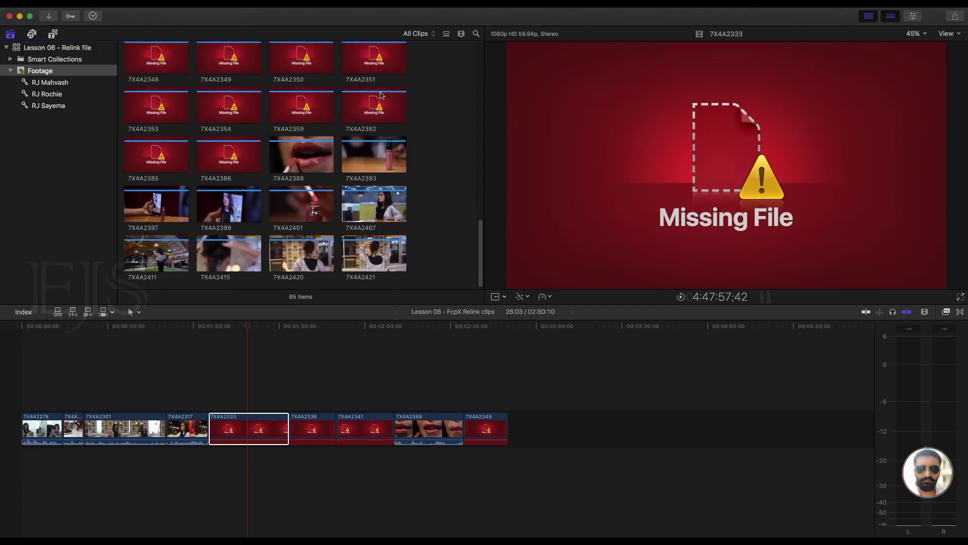
scroll(380, 94, "up", 1)
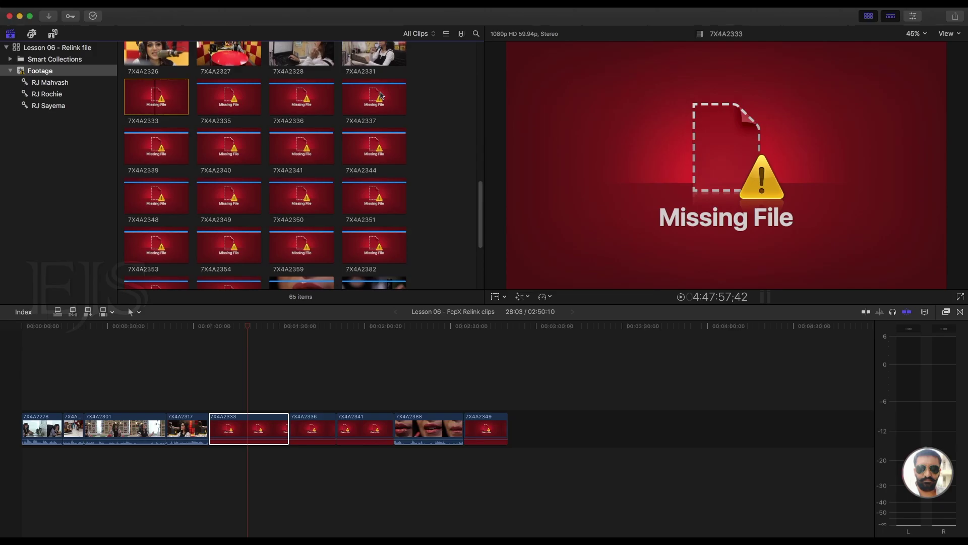
right_click(261, 422)
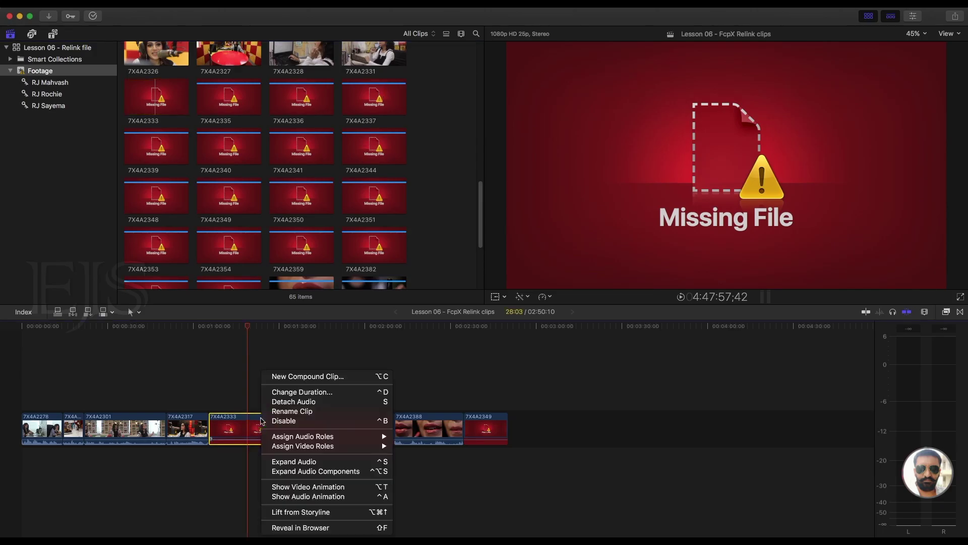
left_click(295, 528)
right_click(162, 98)
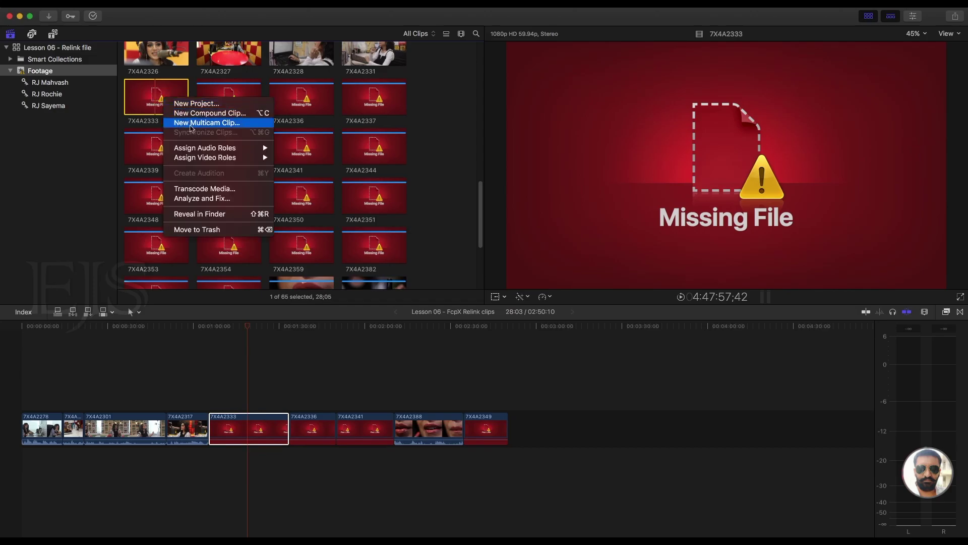
left_click(191, 216)
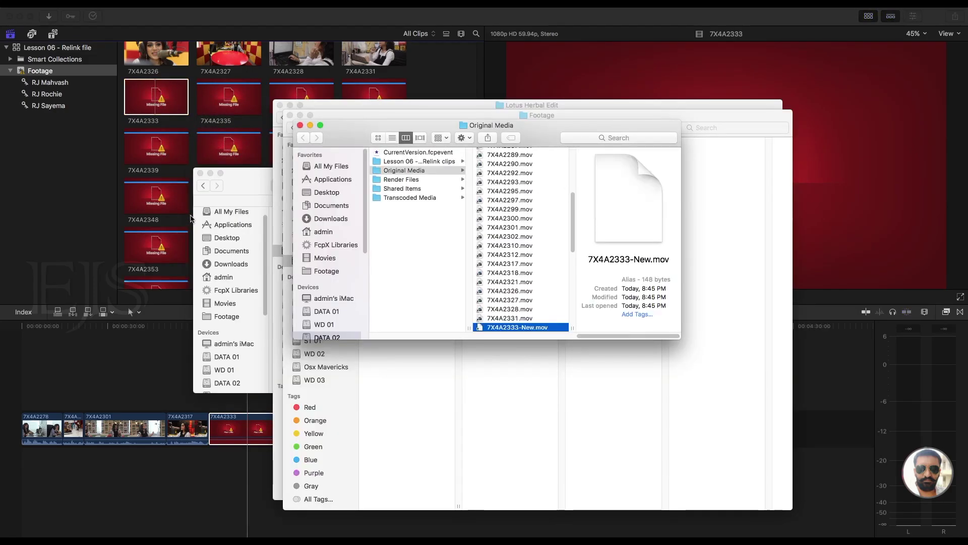
Close the Original Media and Footage Finder windows and view the Lotus Herbal Edit files
left_click(300, 126)
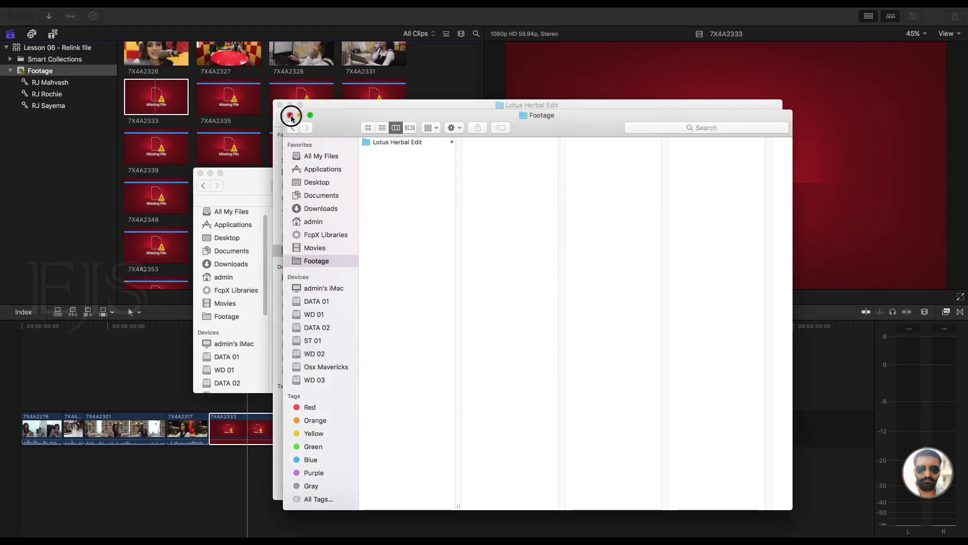
left_click(290, 115)
left_click(429, 78)
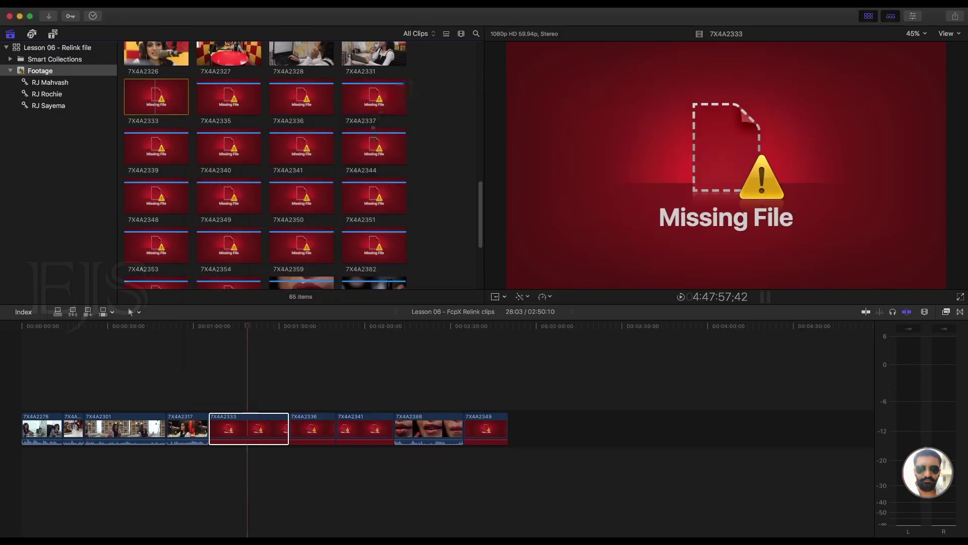
key("super+Tab")
left_click(395, 130)
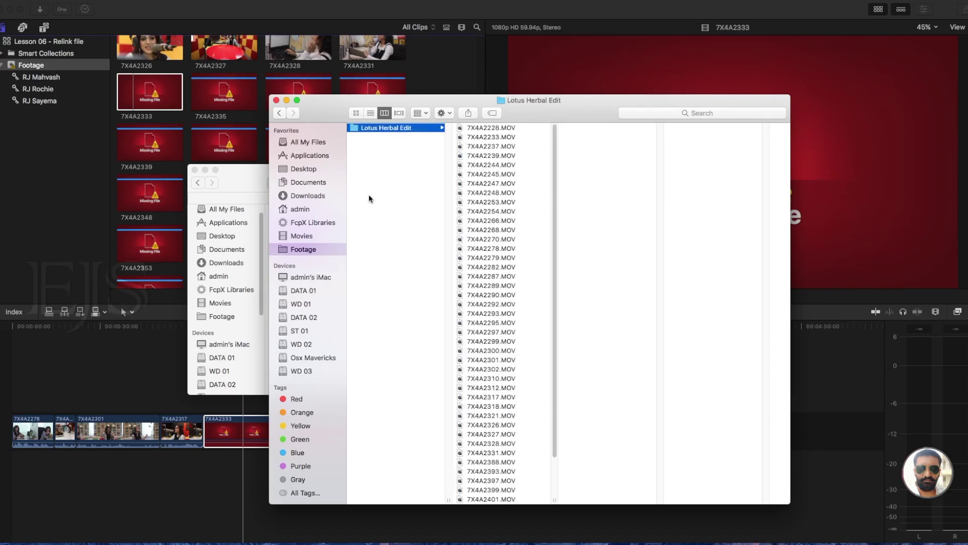
left_click(386, 187)
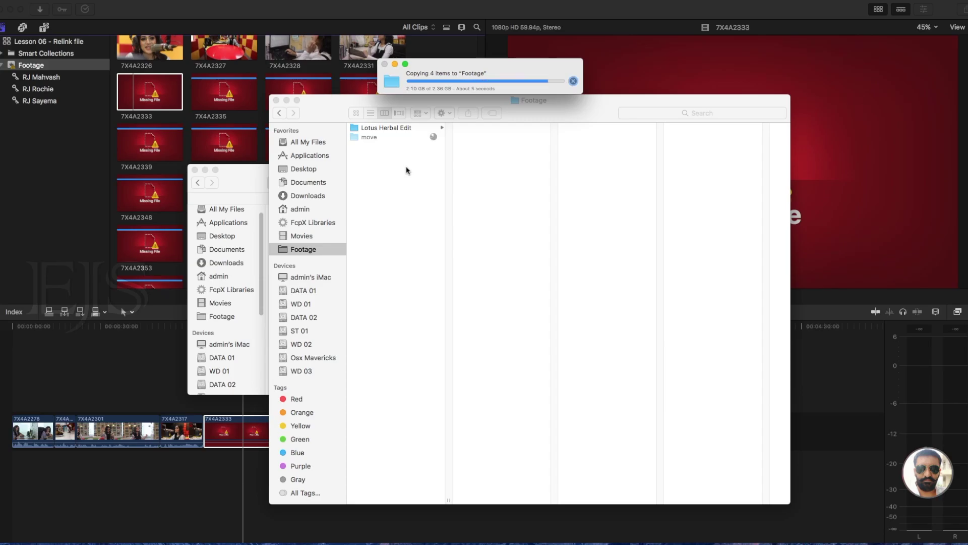
Check the move folder's clips in Final Cut Pro, then move the folder out of Footage
left_click(399, 140)
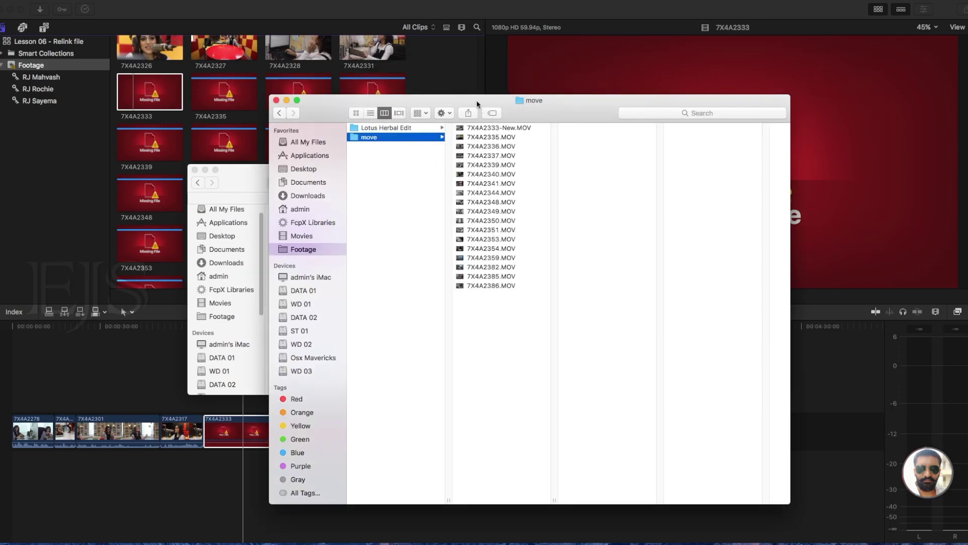
left_click(449, 80)
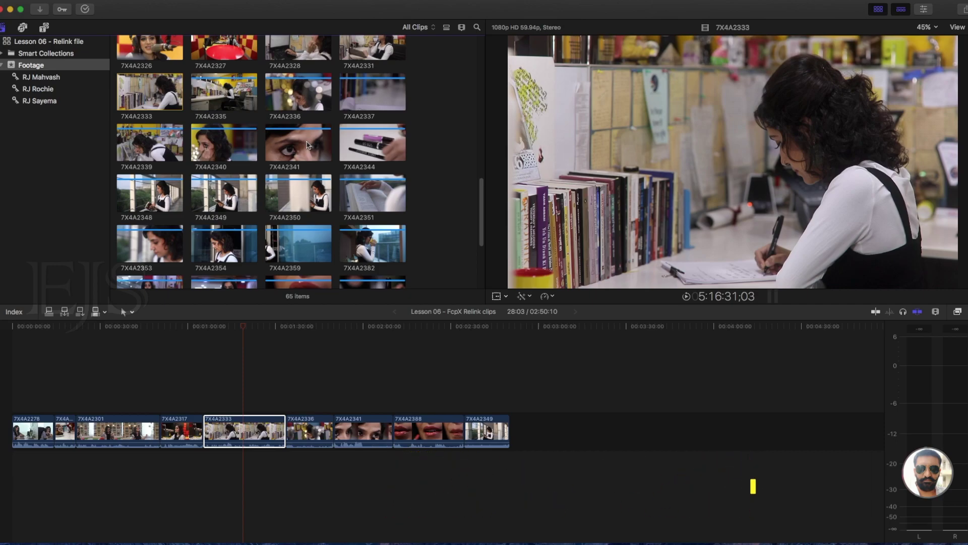
key("super+Tab")
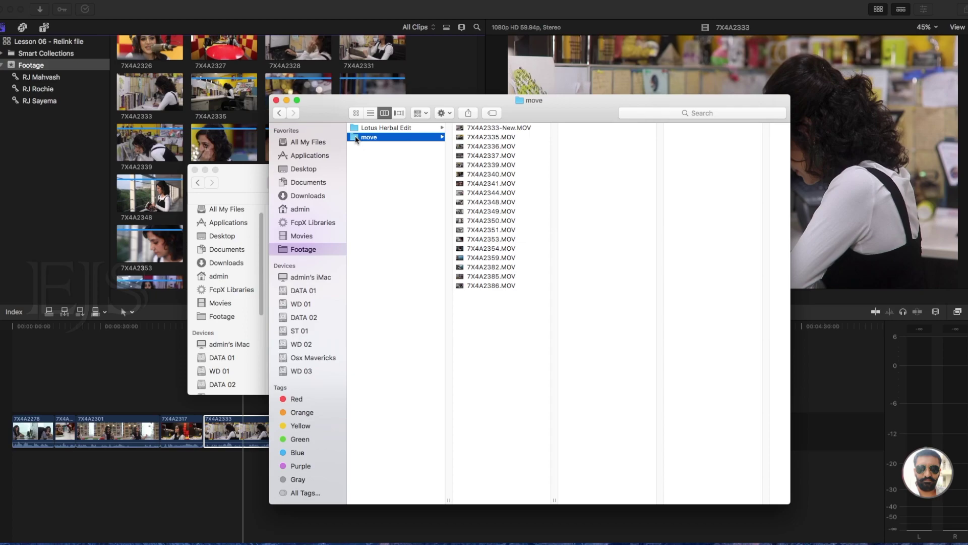
key("super+BackSpace")
left_click(436, 78)
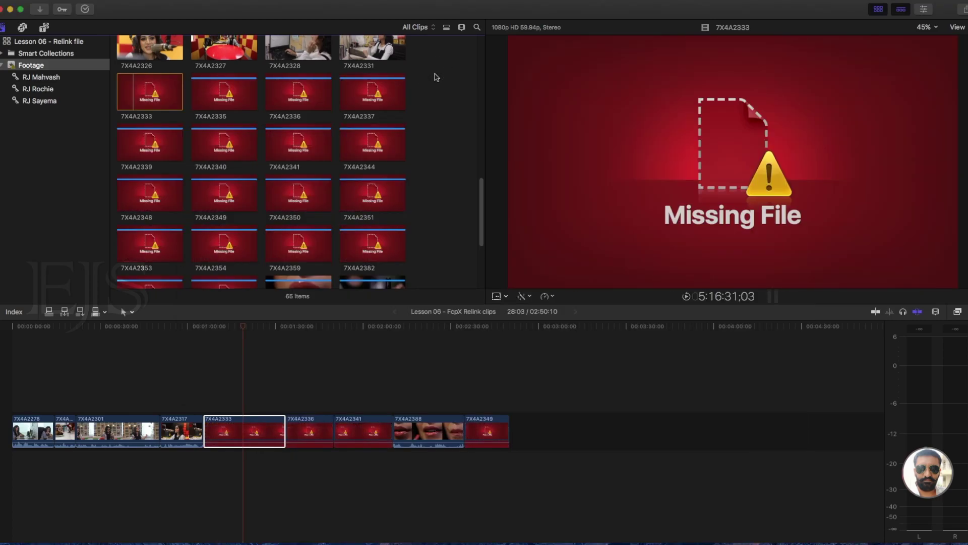
Select missing clip 7X4A2333 in the browser and open File > Relink Files
left_click(142, 100)
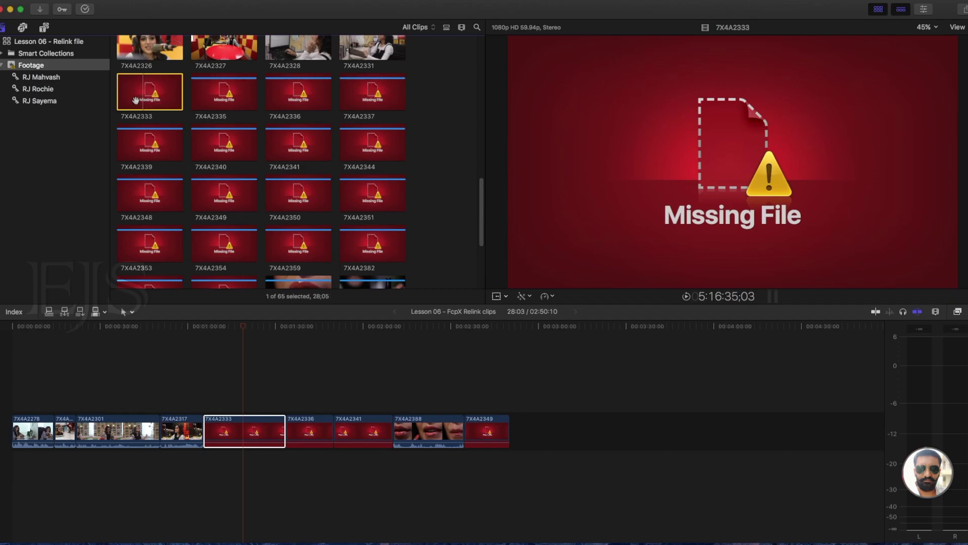
left_click(87, 5)
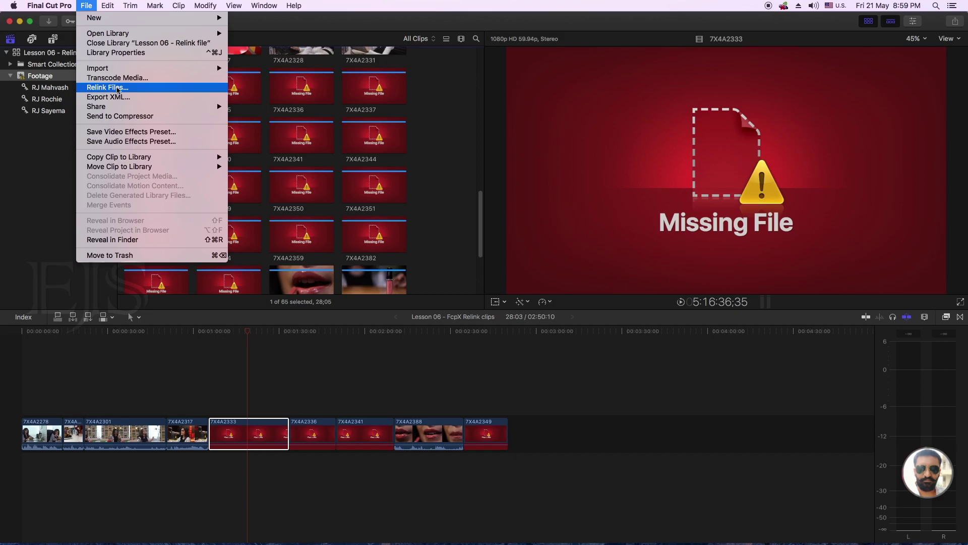
left_click(118, 89)
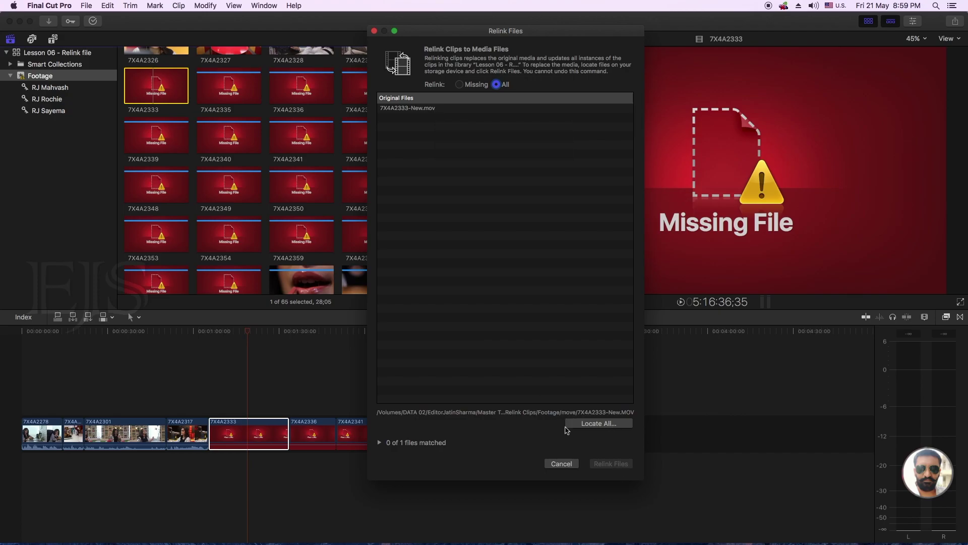
Locate 7X4A2333-New.MOV in the move folder on WD 03 and relink clip 7X4A2333 to it
left_click(600, 424)
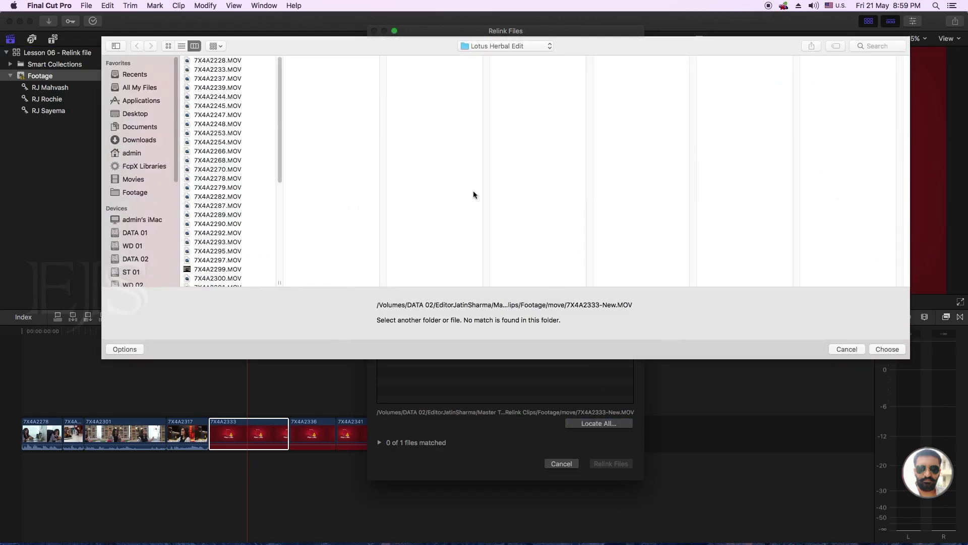
scroll(132, 252, "down", 5)
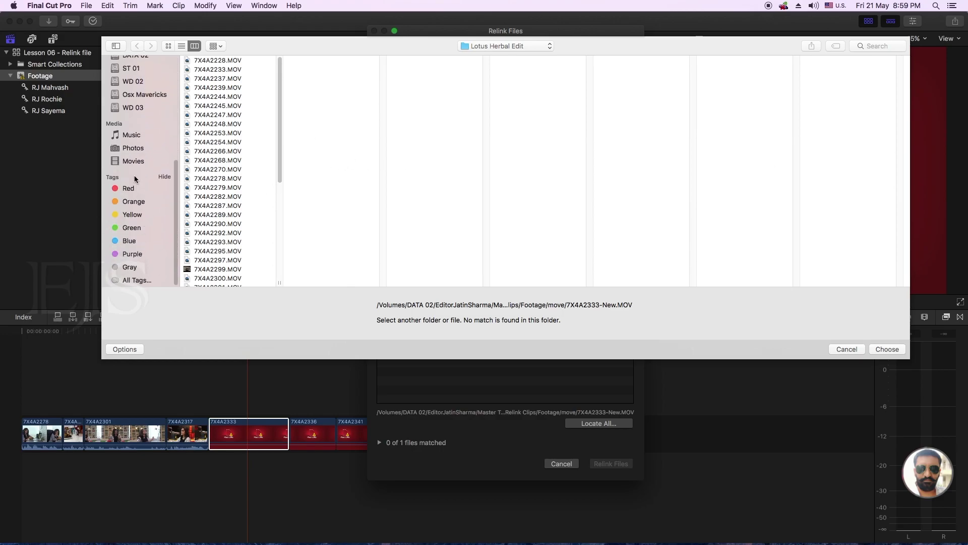
left_click(133, 108)
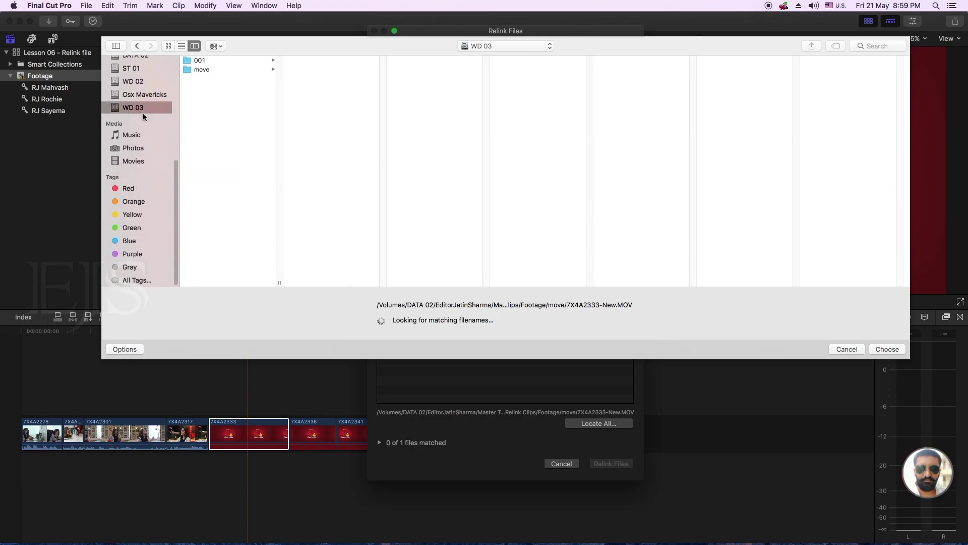
left_click(202, 70)
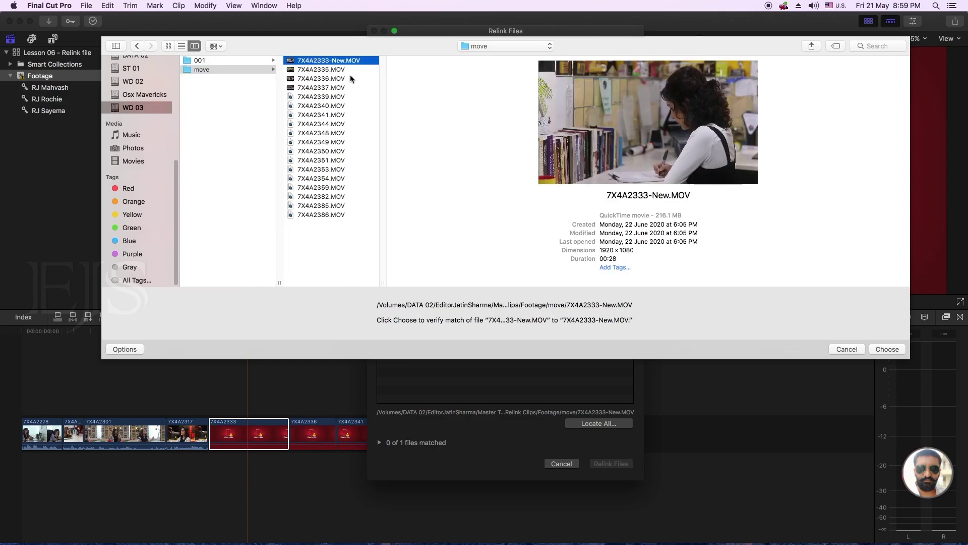
left_click(889, 350)
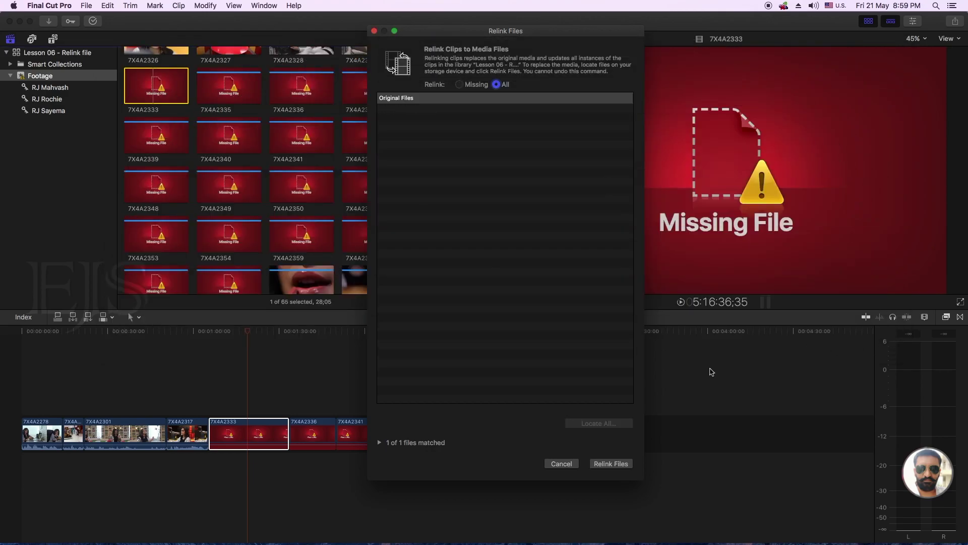
left_click(379, 443)
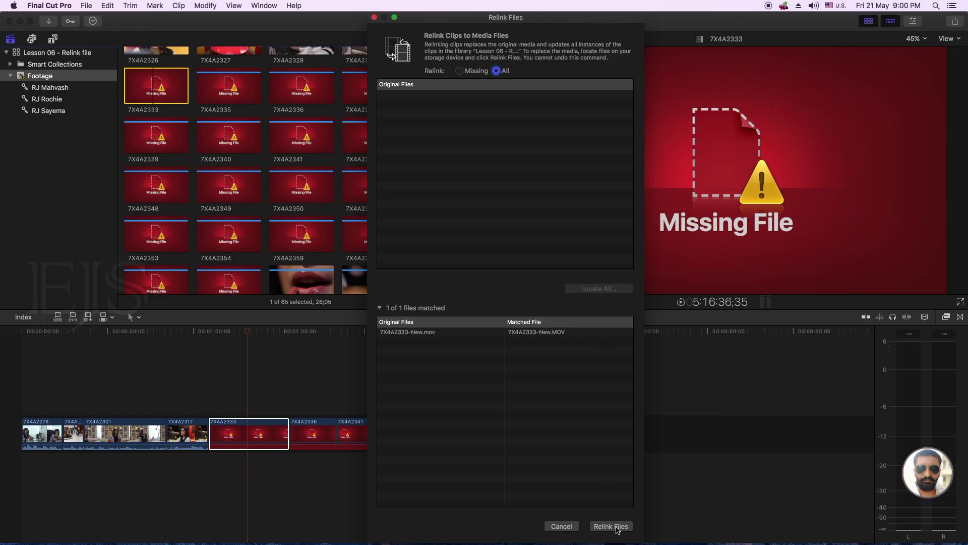
left_click(616, 526)
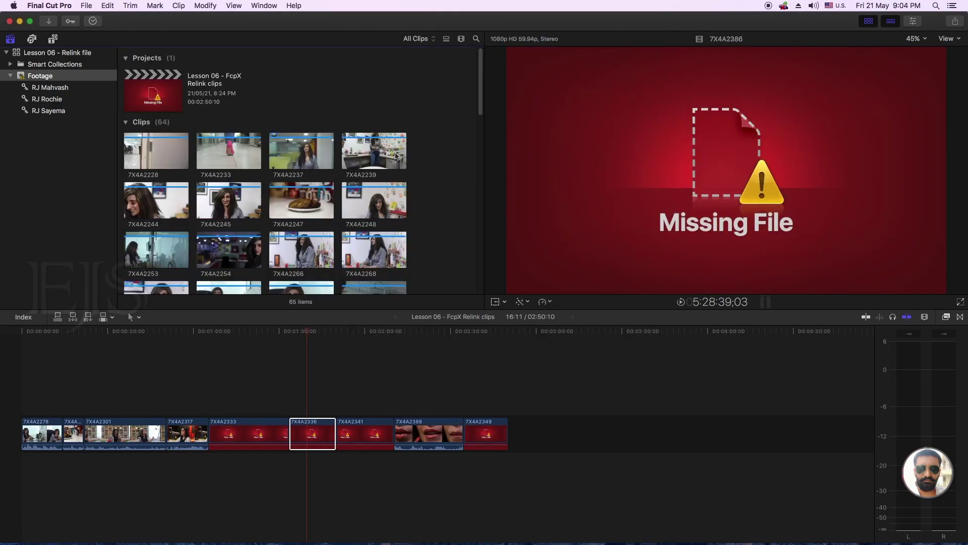
Select all browser clips, open Relink Files set to Missing for 18 clips, and choose Locate All
key("super+a")
scroll(393, 153, "down", 10)
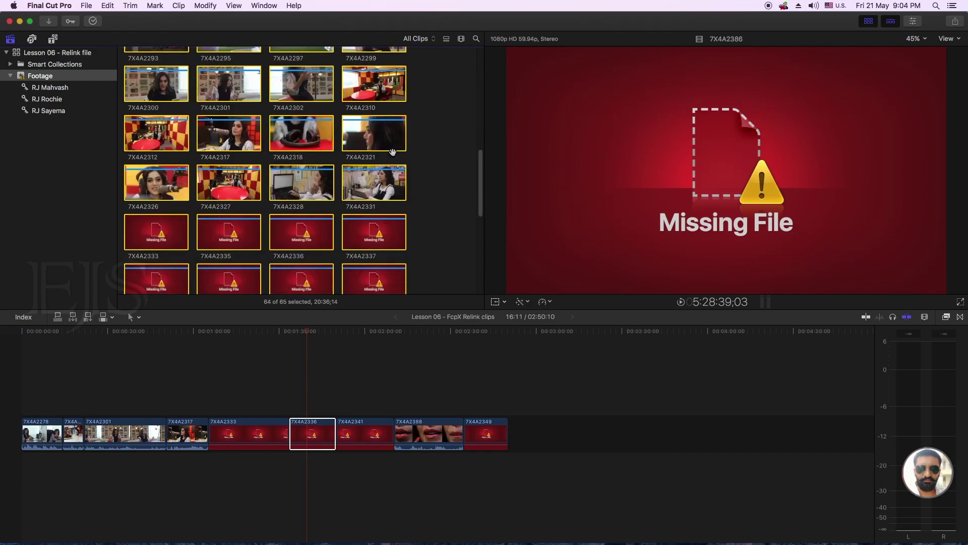
scroll(393, 152, "down", 4)
scroll(393, 153, "up", 15)
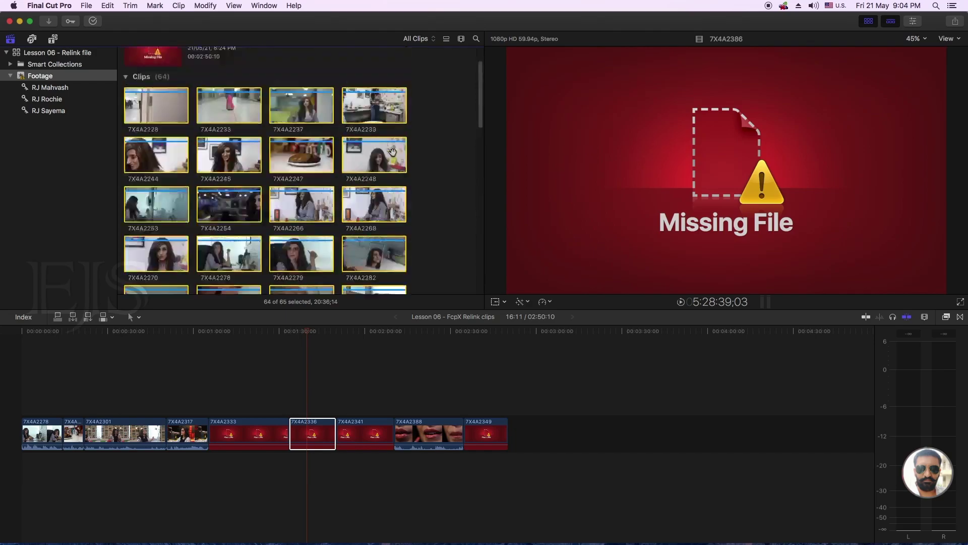
scroll(393, 153, "up", 1)
left_click(86, 5)
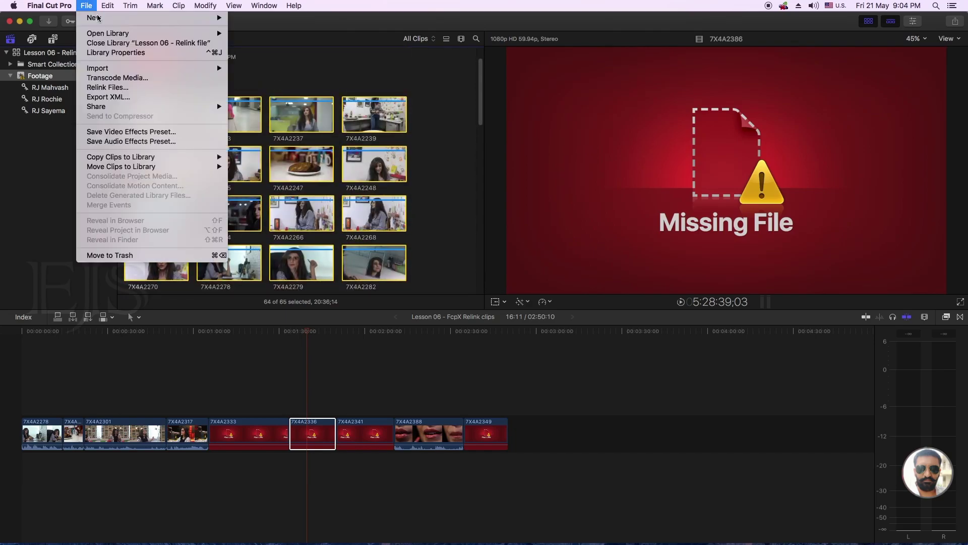
left_click(107, 88)
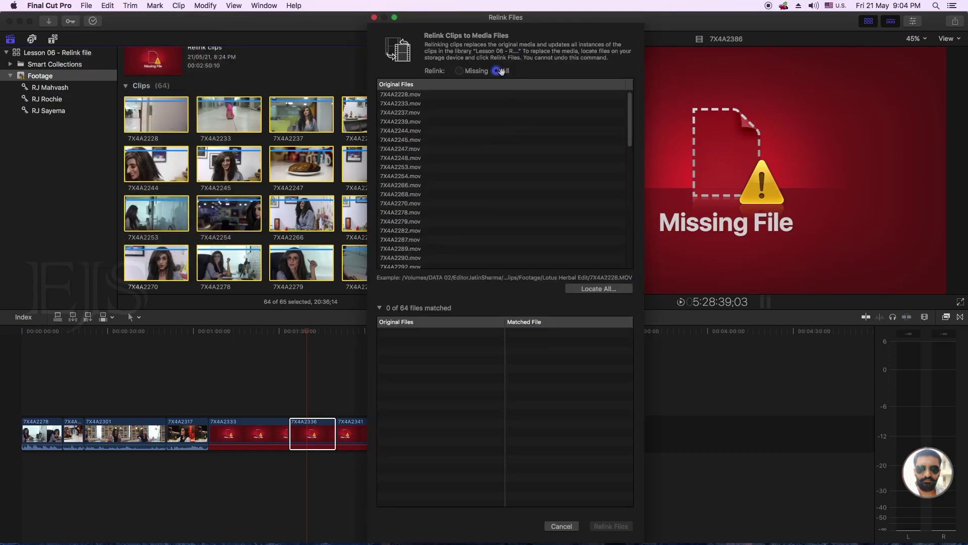
left_click(459, 72)
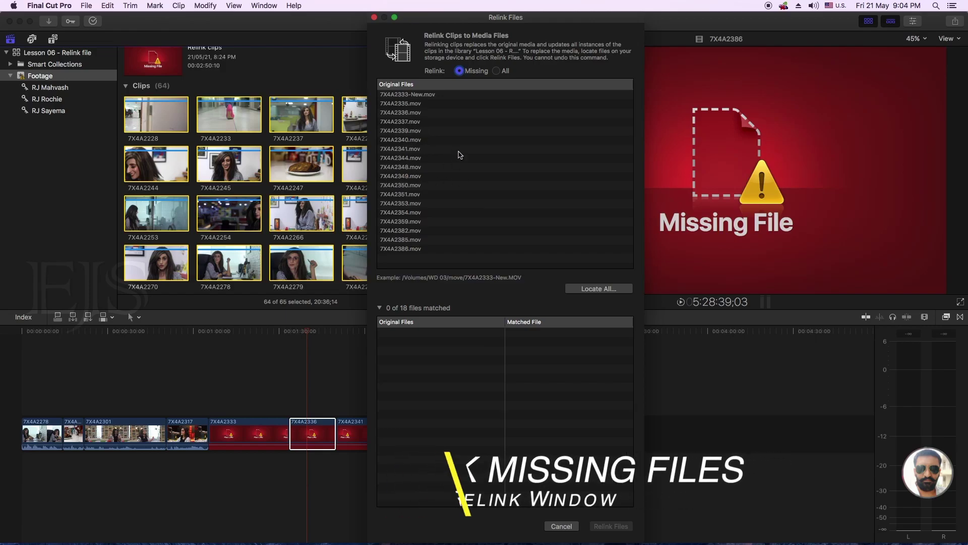
left_click(592, 290)
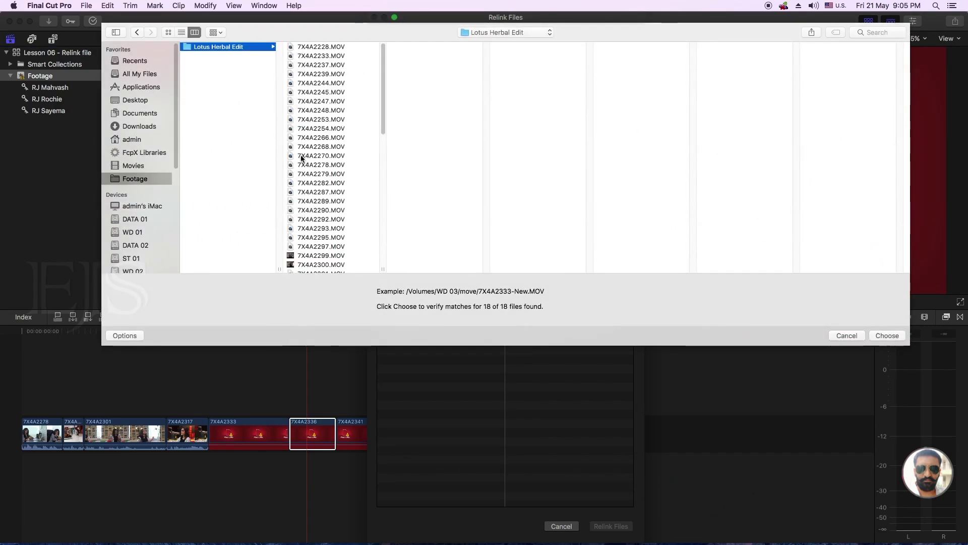
Choose 7X4A2333-New.MOV in Lotus Herbal Edit so all 18 missing clips match
scroll(324, 161, "down", 2)
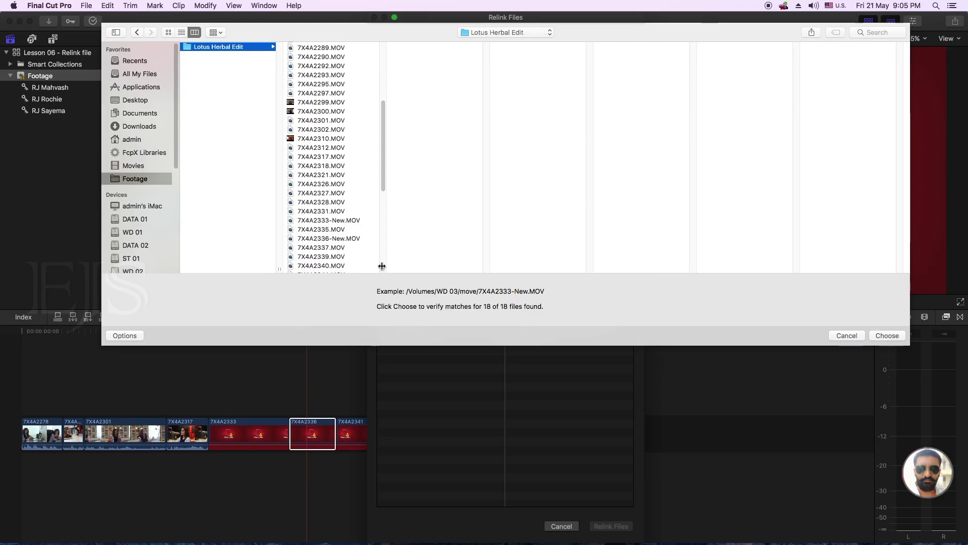
left_click_drag(383, 268, 410, 268)
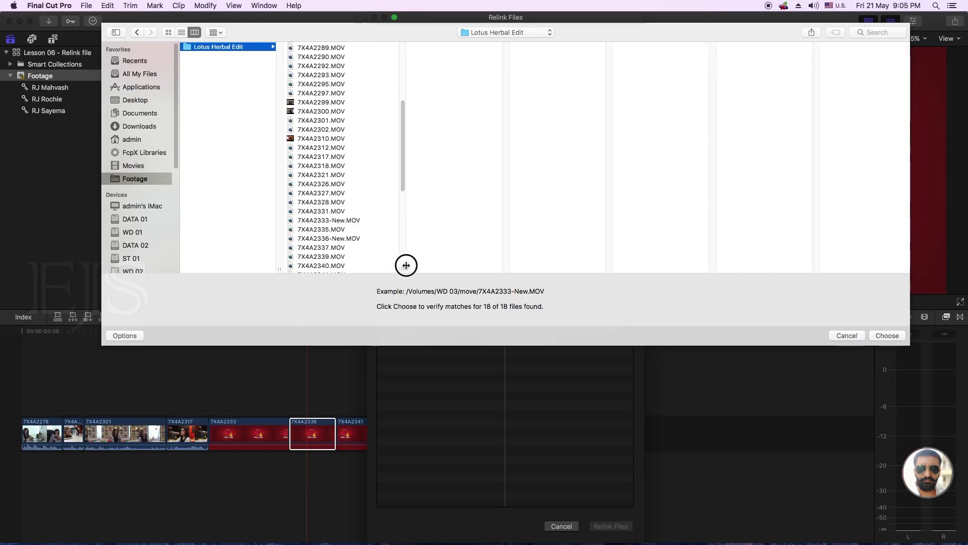
left_click(328, 222)
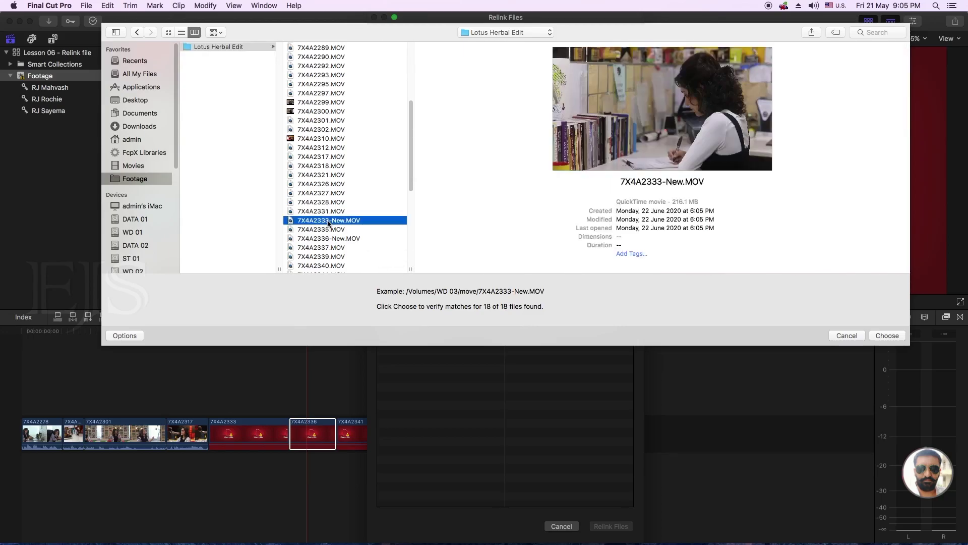
left_click(887, 337)
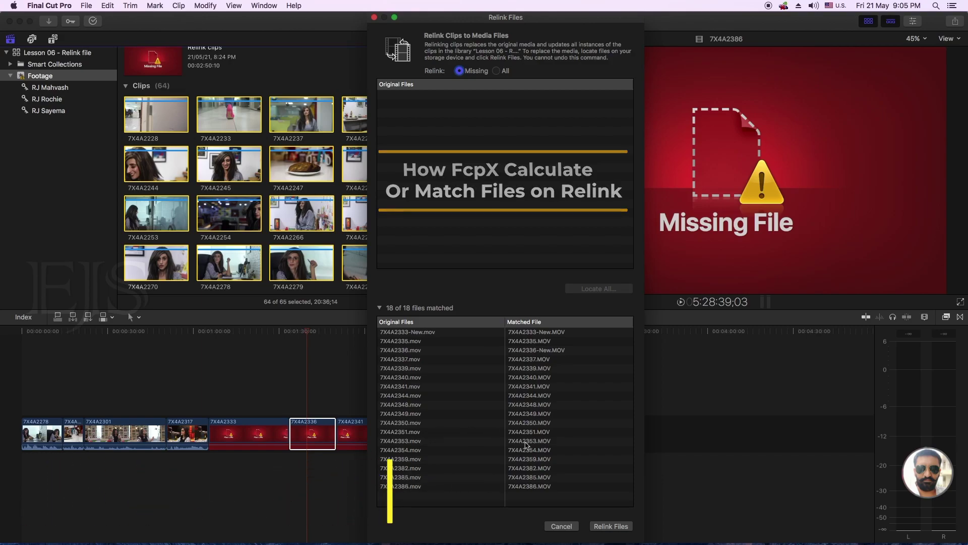
Relink the 18 matched clips and confirm the browser thumbnails and timeline footage return
left_click(609, 528)
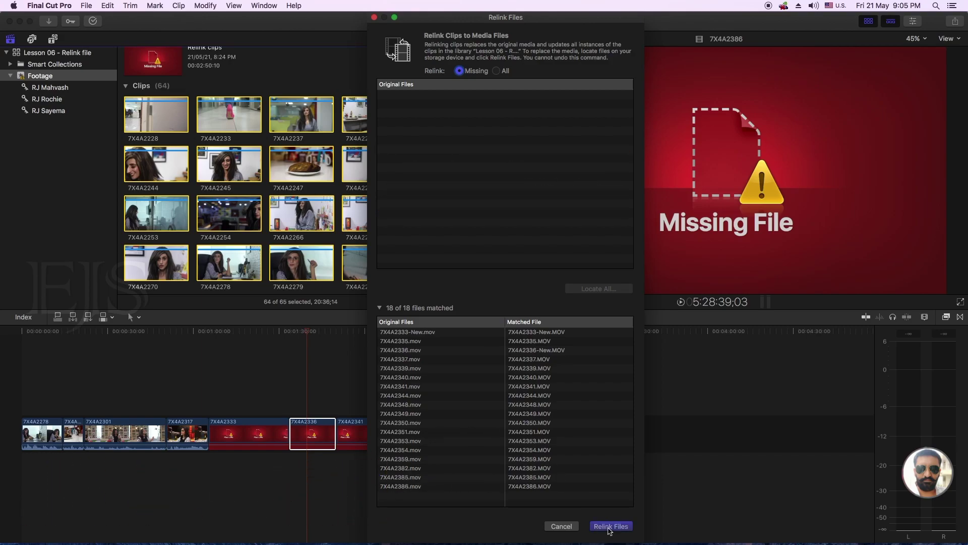
scroll(293, 165, "down", 10)
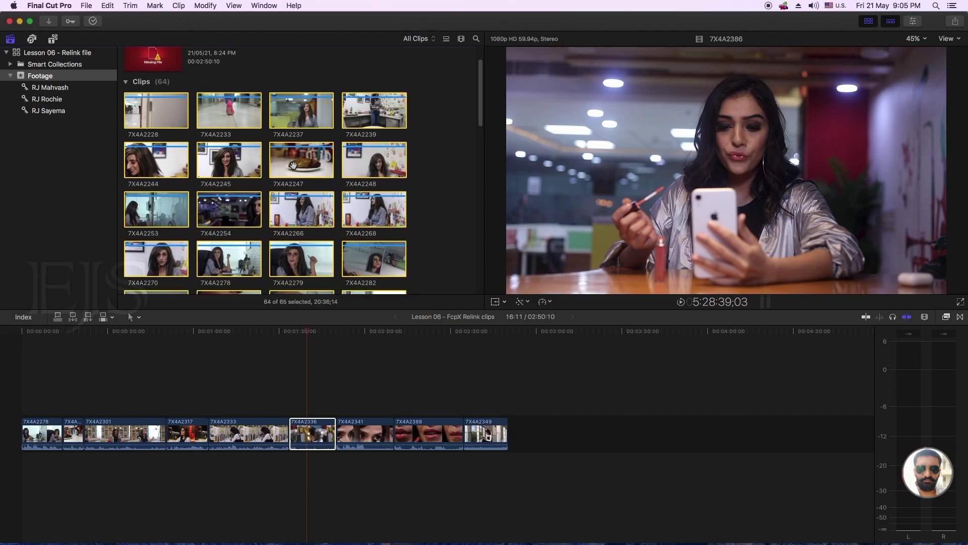
scroll(293, 165, "down", 5)
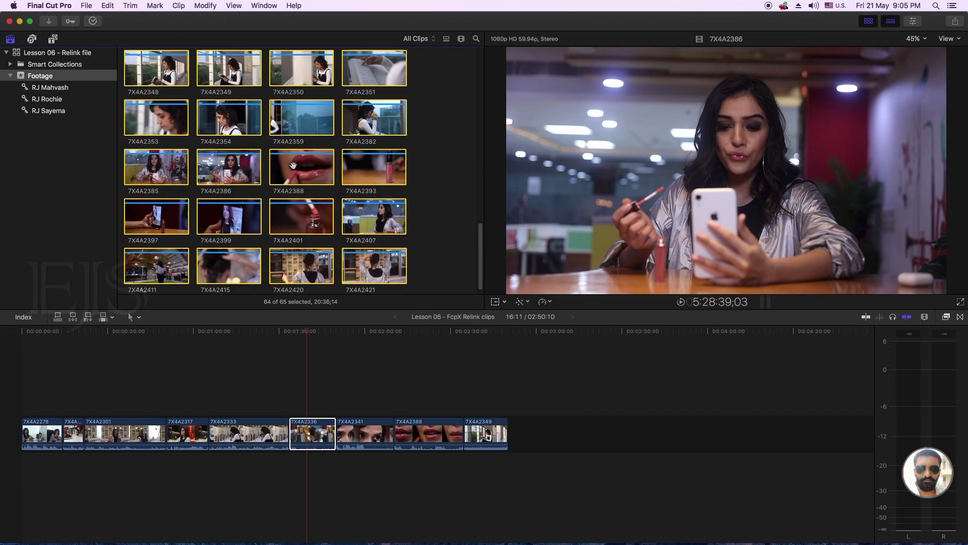
left_click(310, 374)
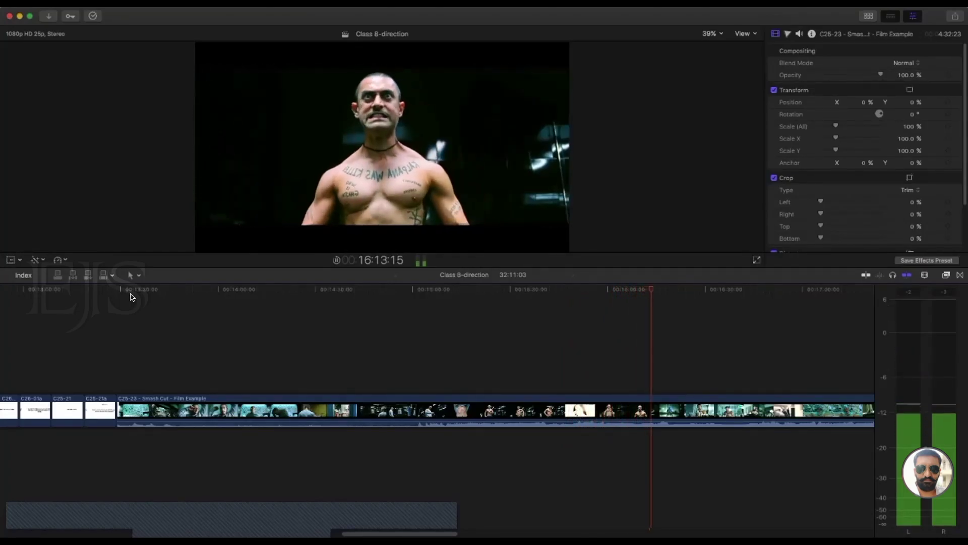
Stop playback and replay the Class 8-direction timeline from about 18:28 in C25-26 Smash Cut
key("space")
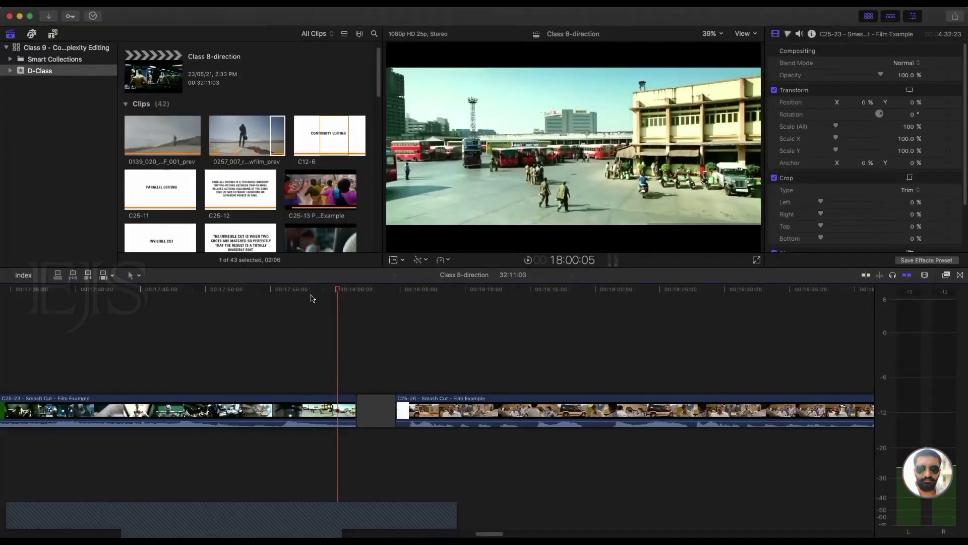
scroll(513, 323, "right", 5)
left_click(455, 299)
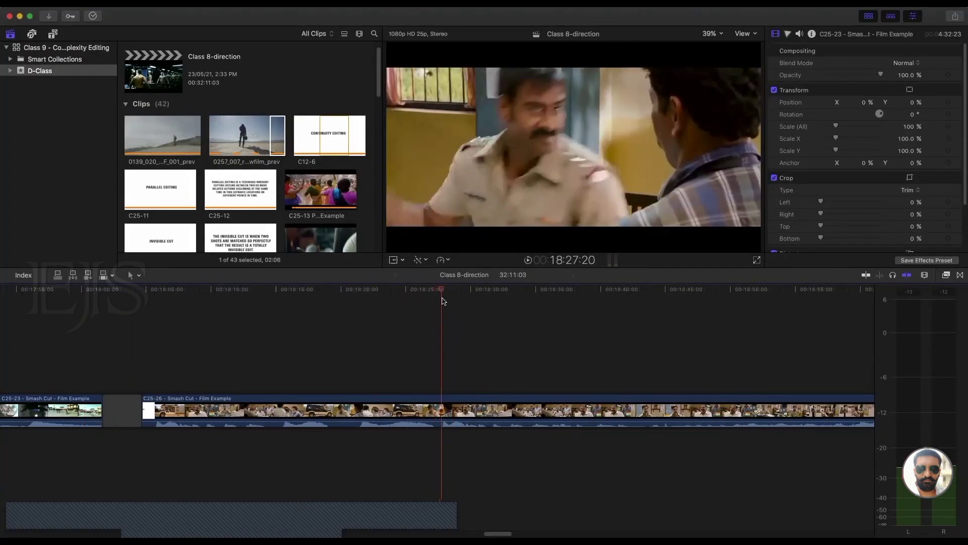
key("space")
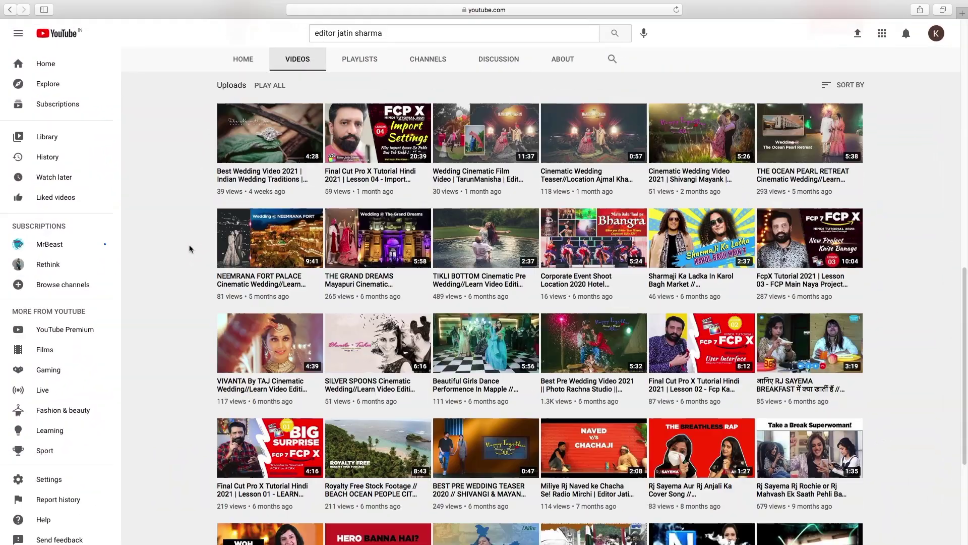
Subscribe to the Final Cut Pro tutorial channel with notifications set to All
scroll(189, 248, "up", 5)
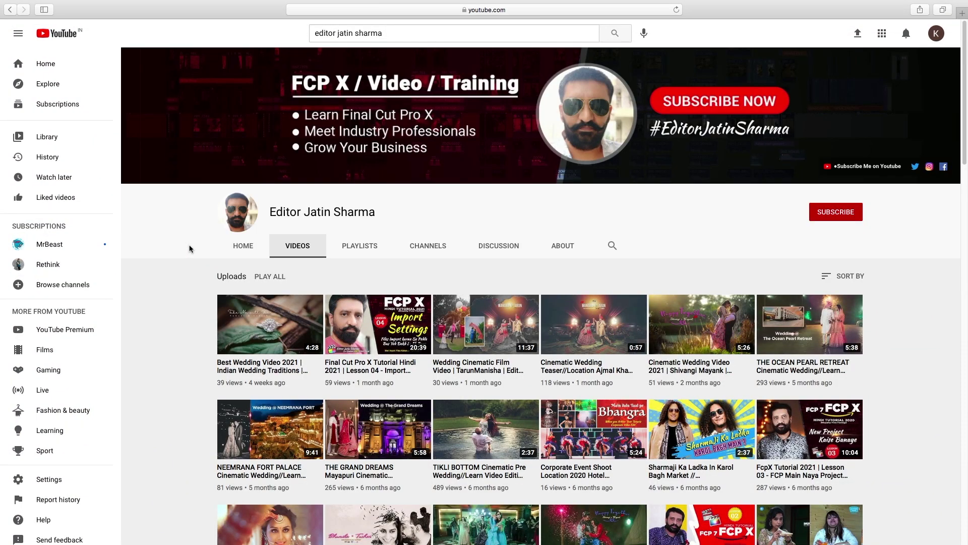
left_click(831, 217)
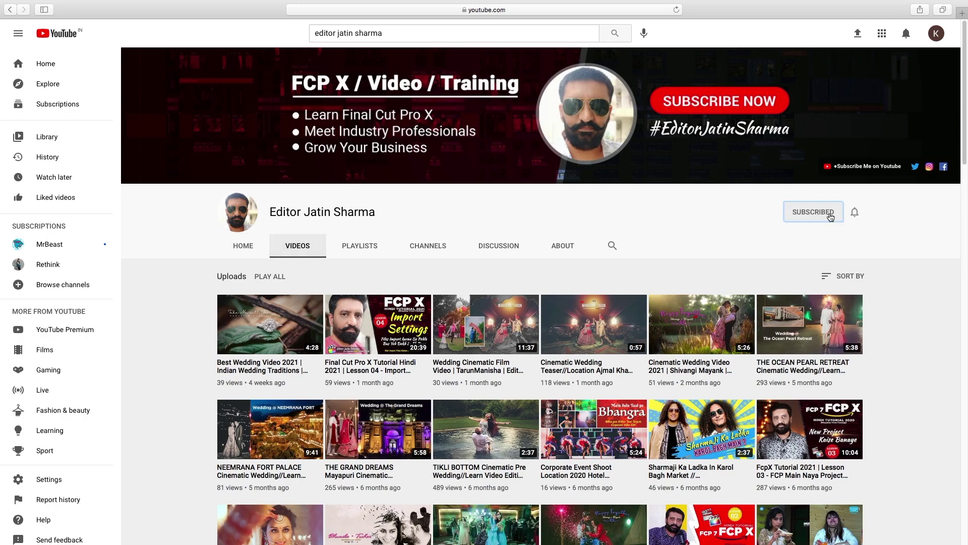
left_click(855, 214)
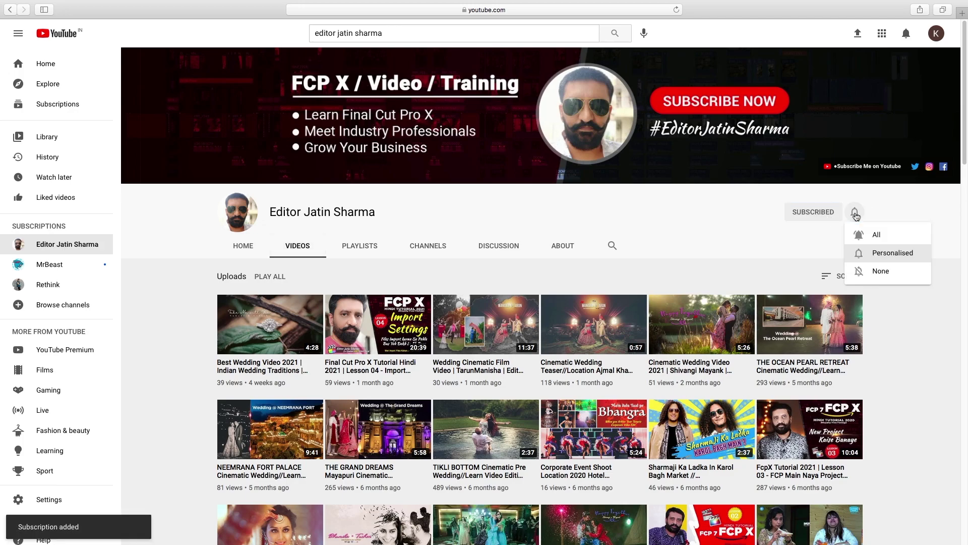
left_click(869, 234)
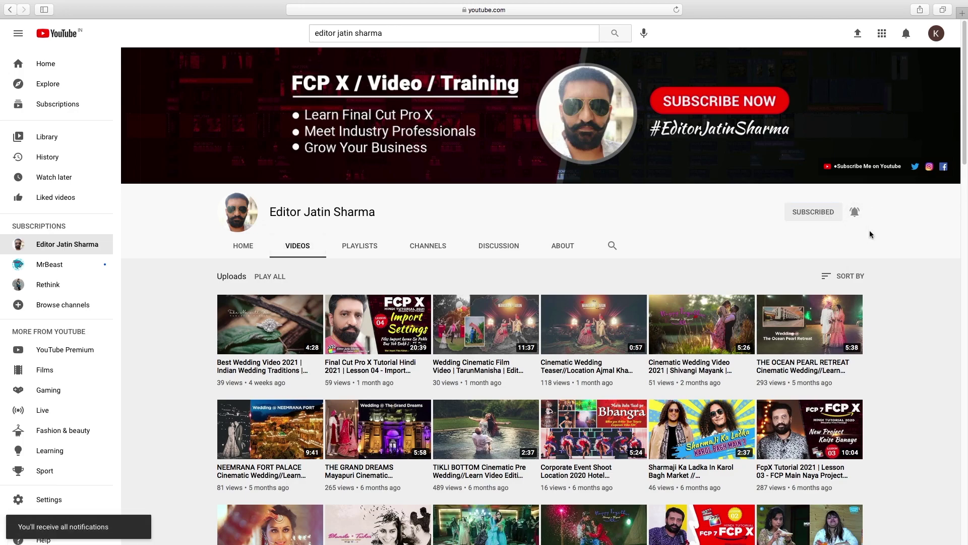